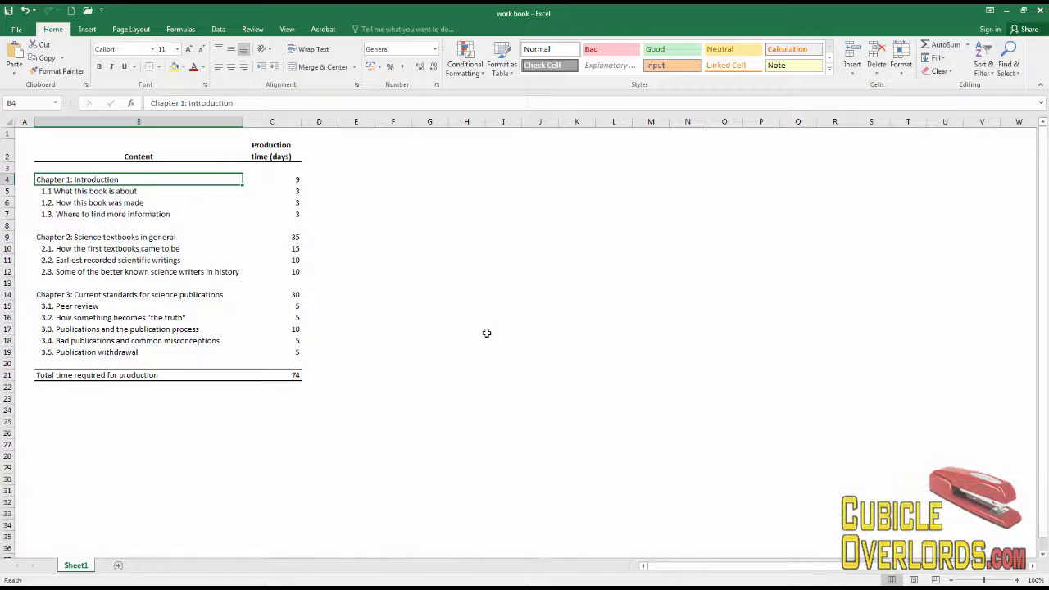
# Make the Chapter 1, 2 and 3 titles in B4, B9 and B14 bold.
pyautogui.click(347, 293)
pyautogui.click(76, 178)
pyautogui.keyDown('ctrl'); pyautogui.click(107, 237); pyautogui.keyUp('ctrl')
pyautogui.keyDown('ctrl'); pyautogui.click(119, 294); pyautogui.keyUp('ctrl')
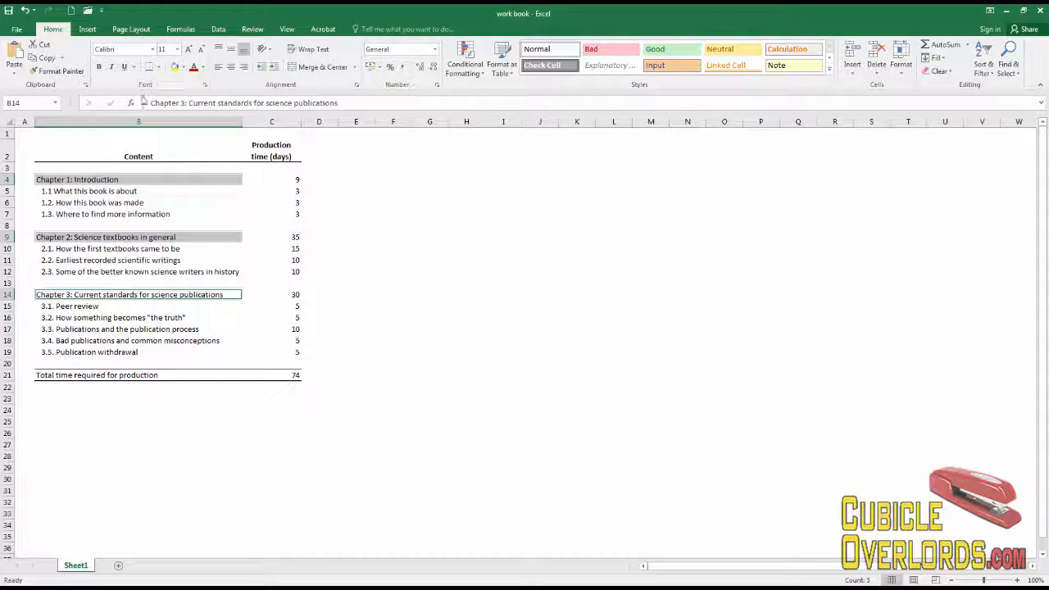
pyautogui.click(98, 67)
pyautogui.click(327, 215)
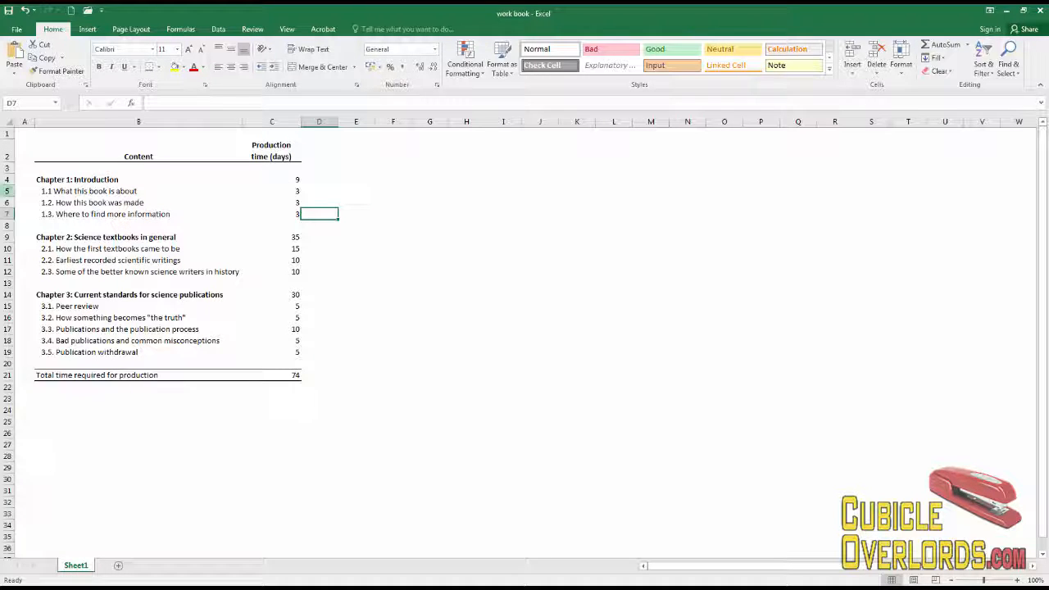
# Insert a blank column B before the contents.
pyautogui.click(61, 122)
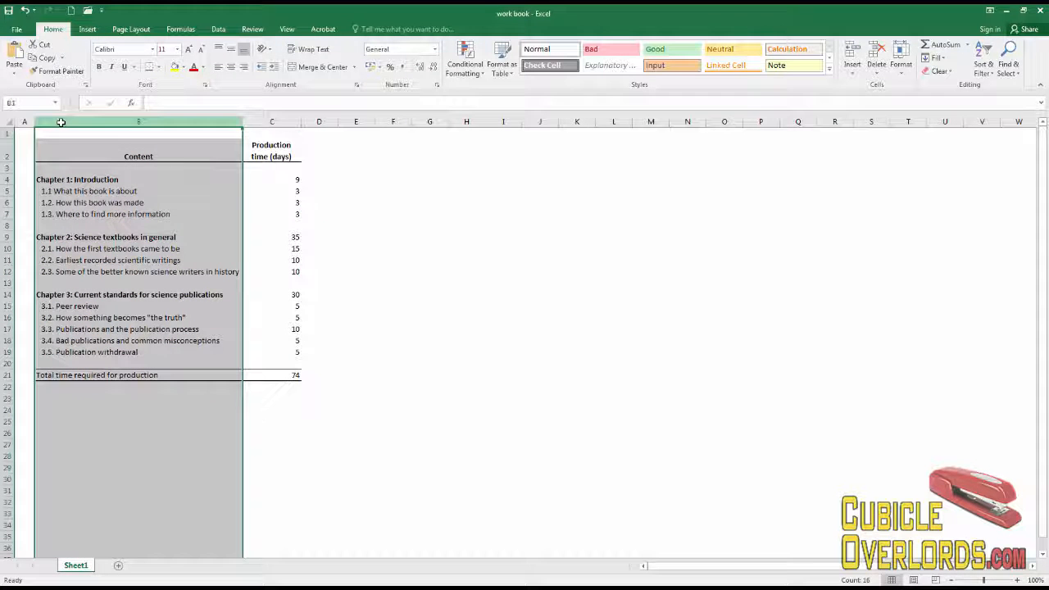
pyautogui.rightClick(88, 123)
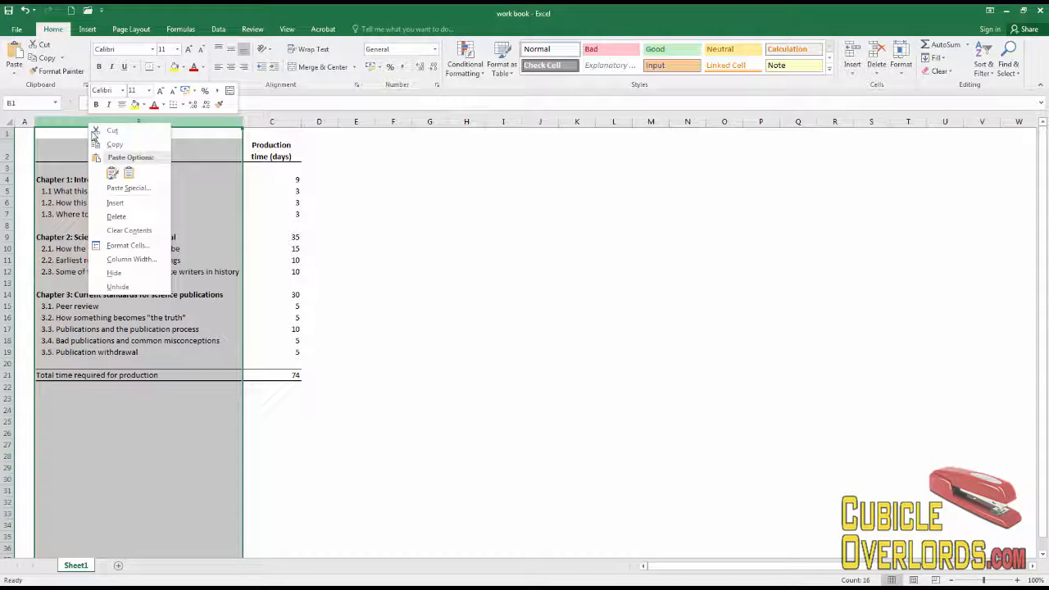
pyautogui.click(127, 204)
pyautogui.click(213, 226)
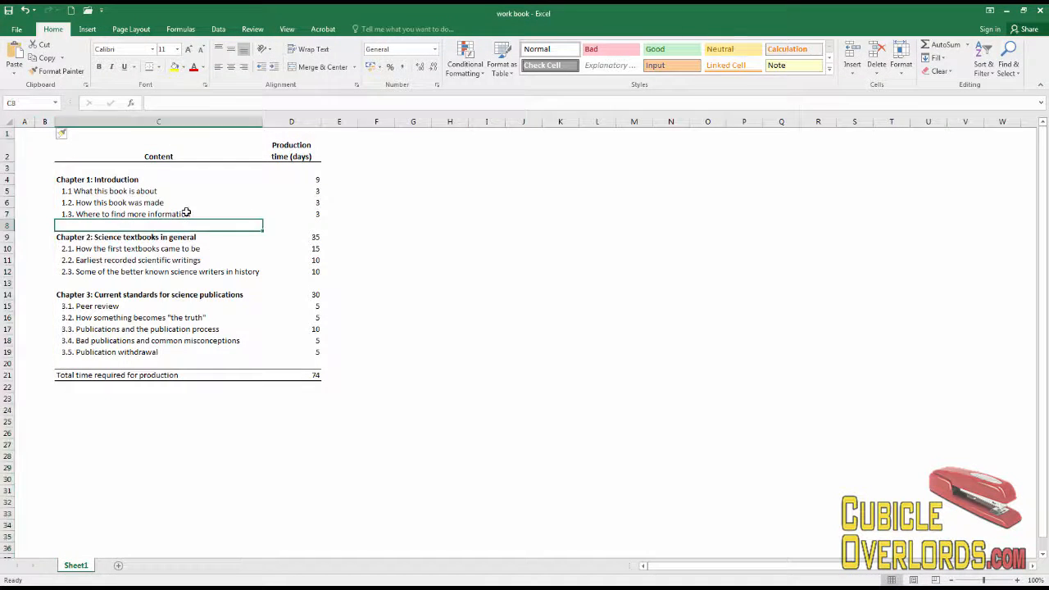
pyautogui.click(72, 202)
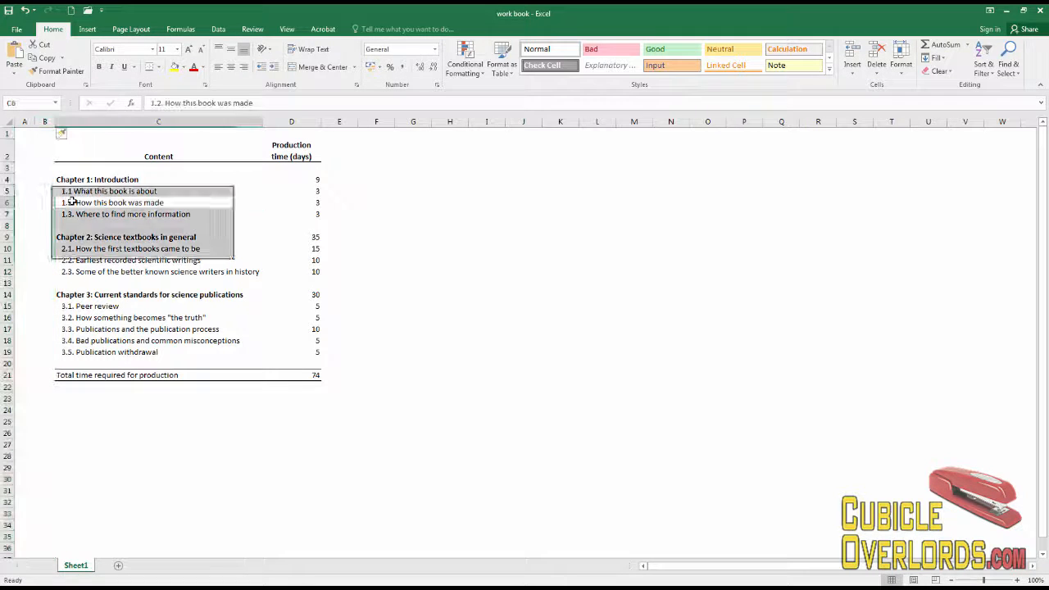
# Enter the chapter numbers 1, 2 and 3 in B4, B9 and B14.
pyautogui.click(49, 179)
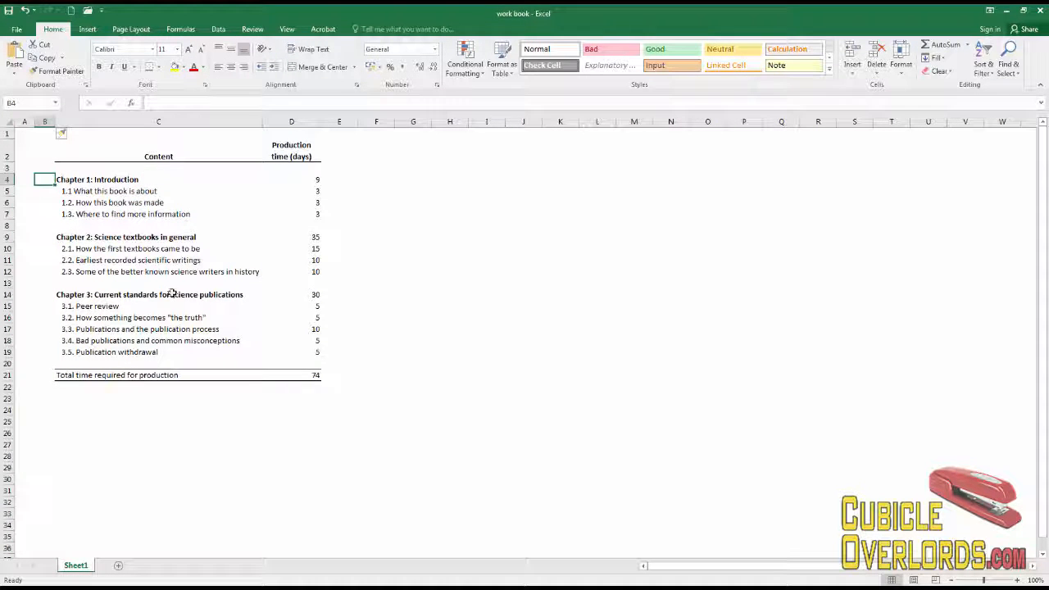
pyautogui.write('1')
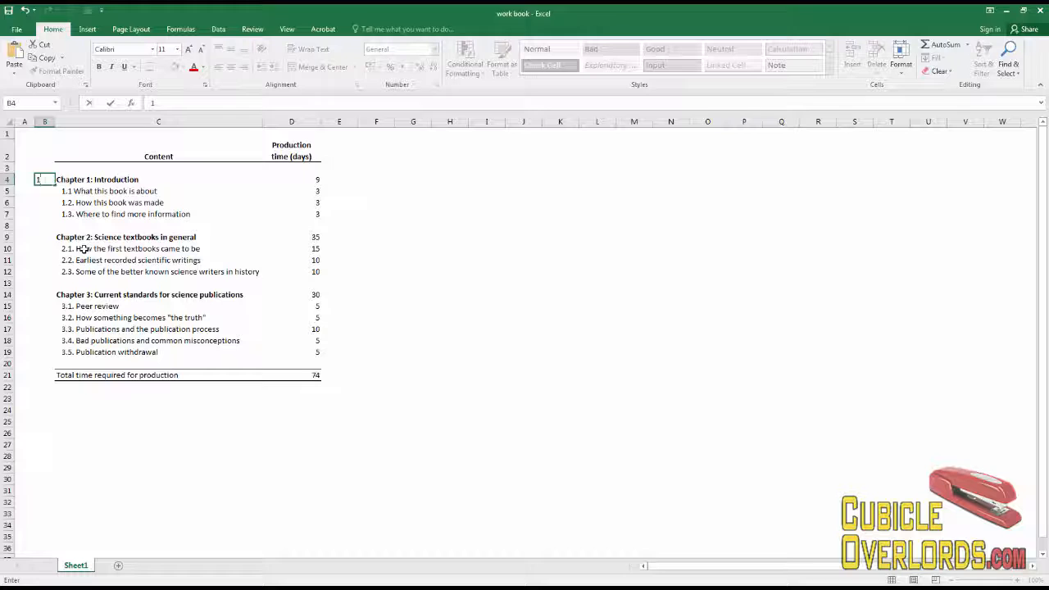
pyautogui.click(82, 249)
pyautogui.click(47, 237)
pyautogui.write('2')
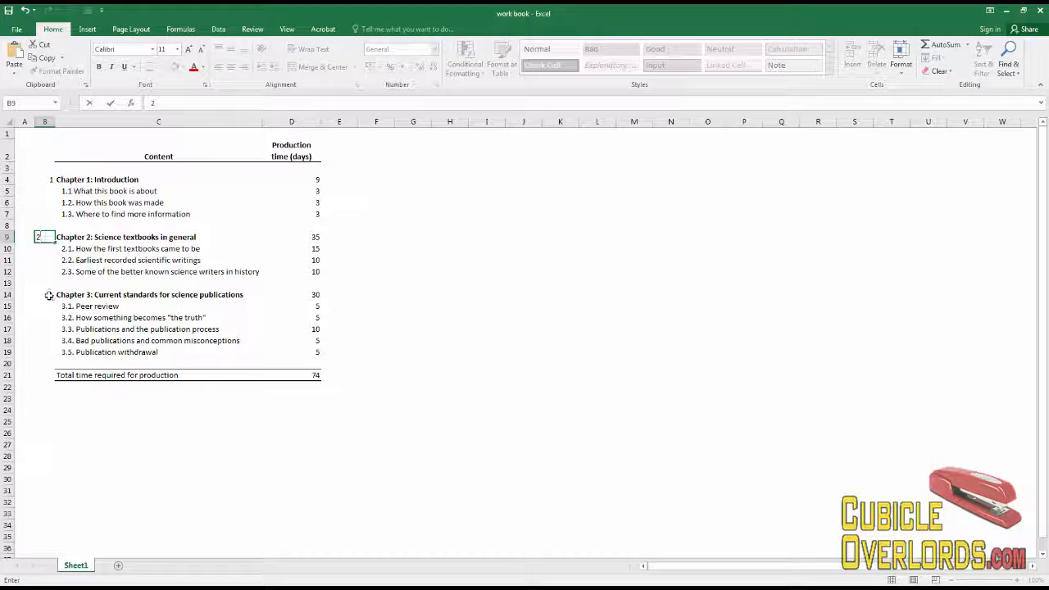
pyautogui.click(48, 296)
pyautogui.write('3')
pyautogui.click(117, 271)
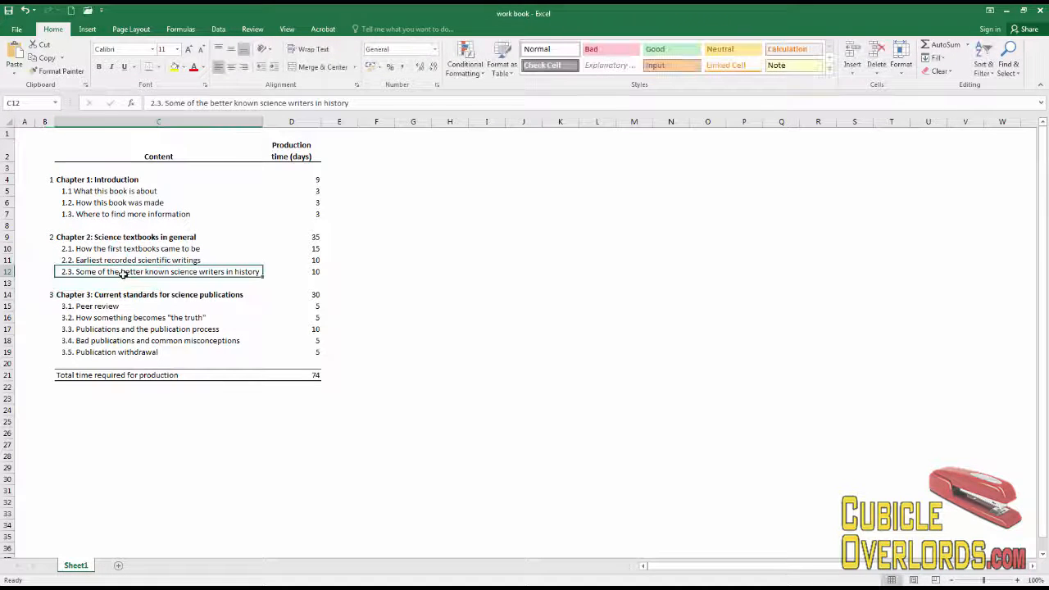
pyautogui.click(49, 179)
pyautogui.click(100, 199)
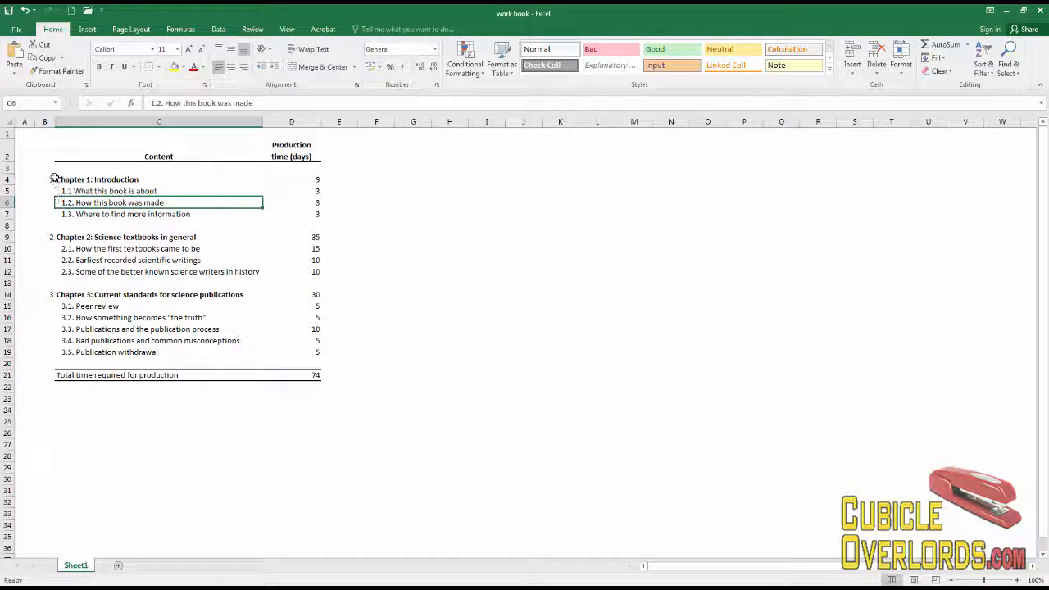
pyautogui.click(48, 180)
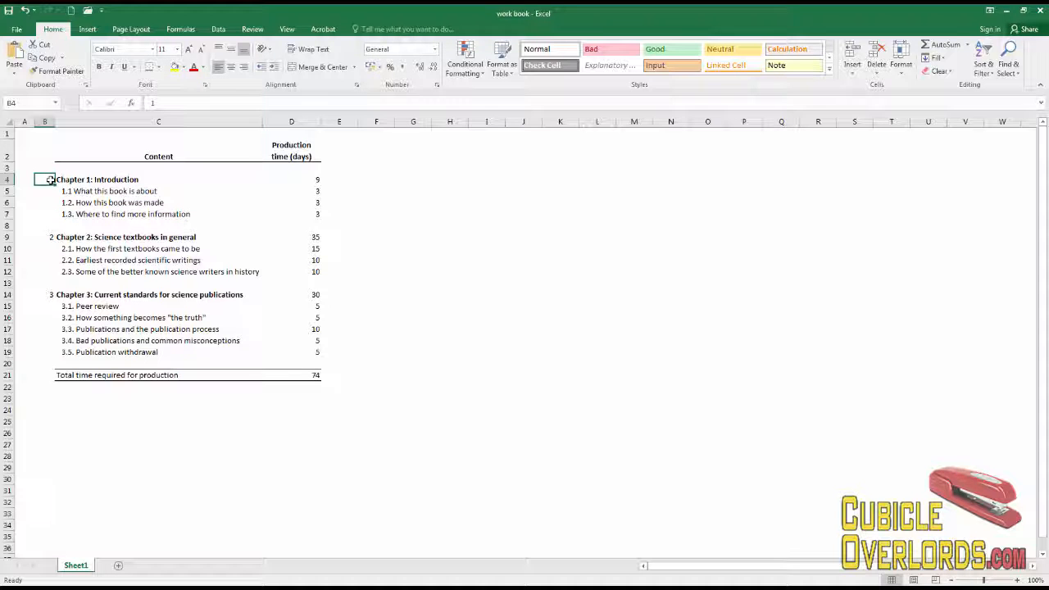
# Merge B4:B7 into one middle-aligned block for chapter 1's number.
pyautogui.moveTo(49, 179); pyautogui.dragTo(49, 215)
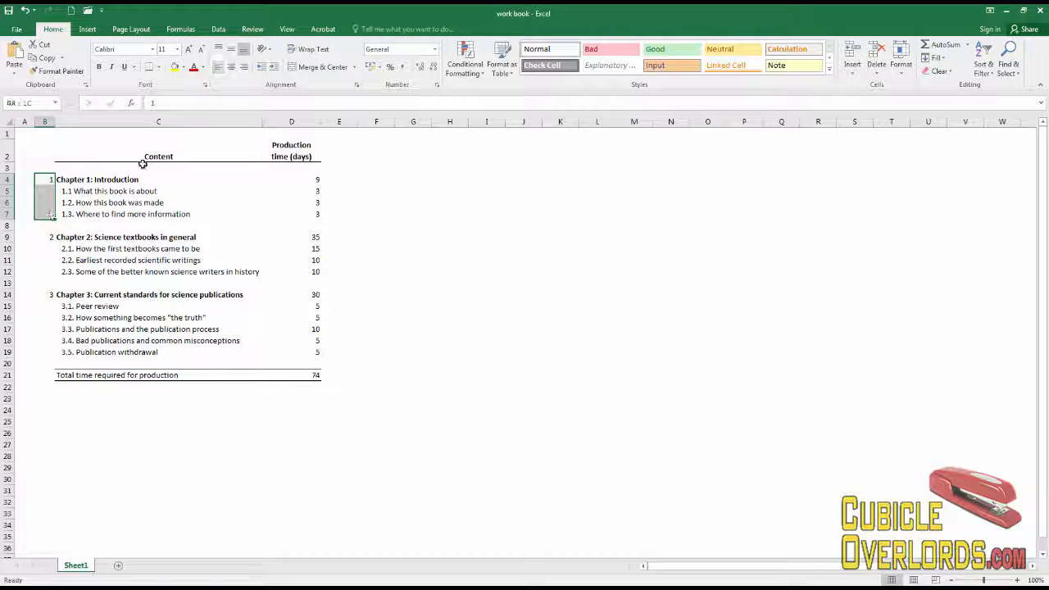
pyautogui.click(320, 69)
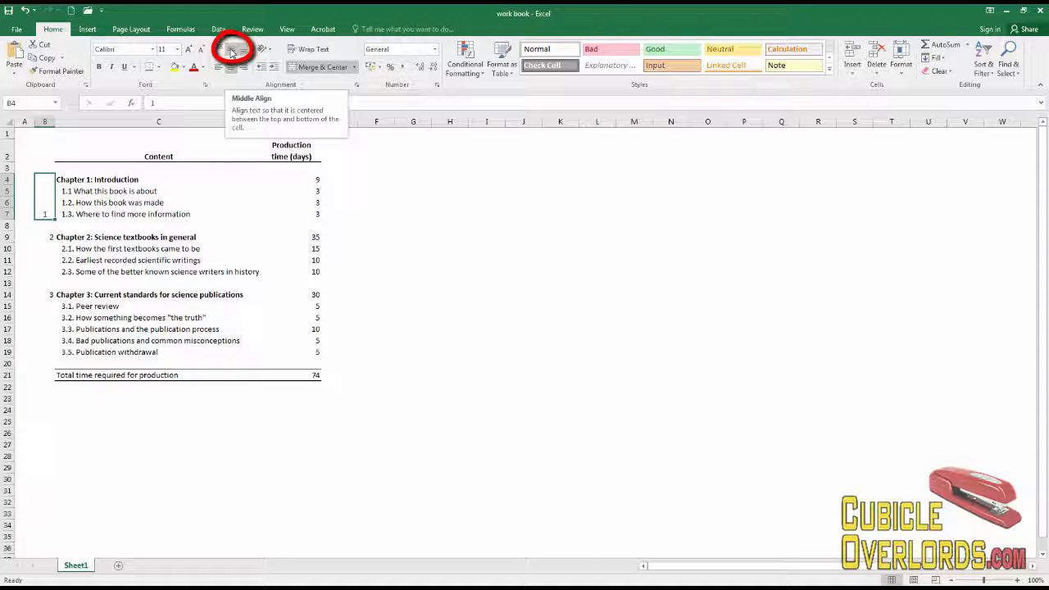
pyautogui.click(232, 52)
pyautogui.click(120, 222)
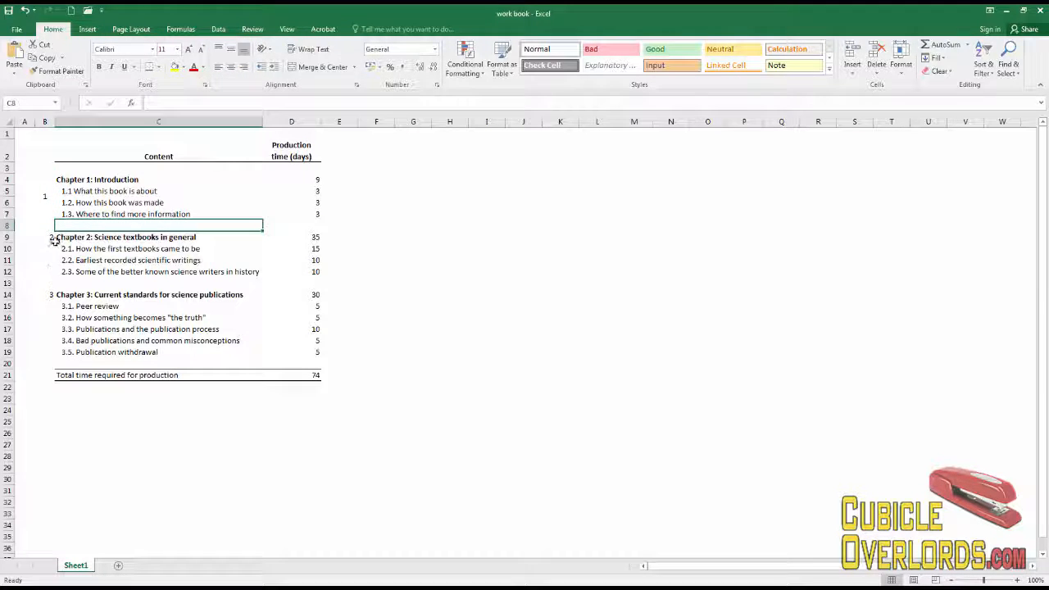
# Merge B9:B12 and B14:B19 for chapters 2 and 3, centring the numbers vertically.
pyautogui.moveTo(55, 240); pyautogui.dragTo(50, 266)
pyautogui.click(316, 67)
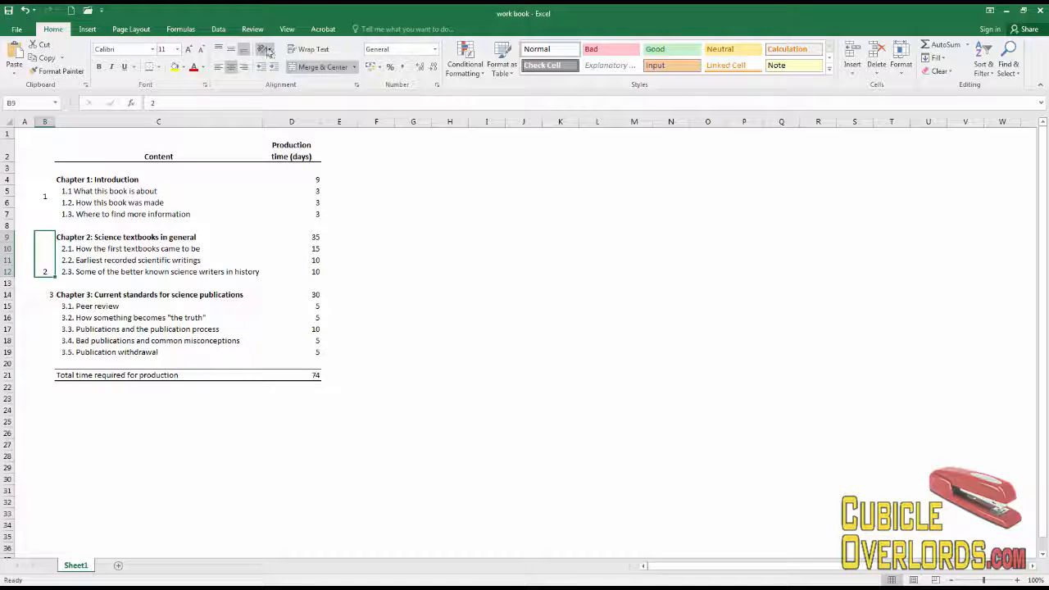
pyautogui.moveTo(51, 278); pyautogui.dragTo(52, 349)
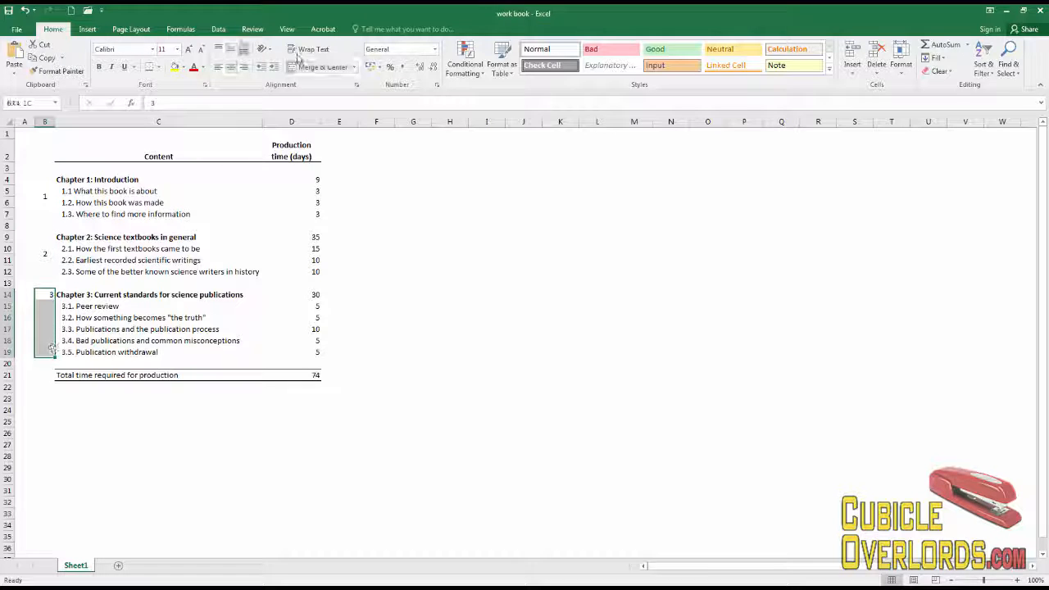
pyautogui.click(316, 66)
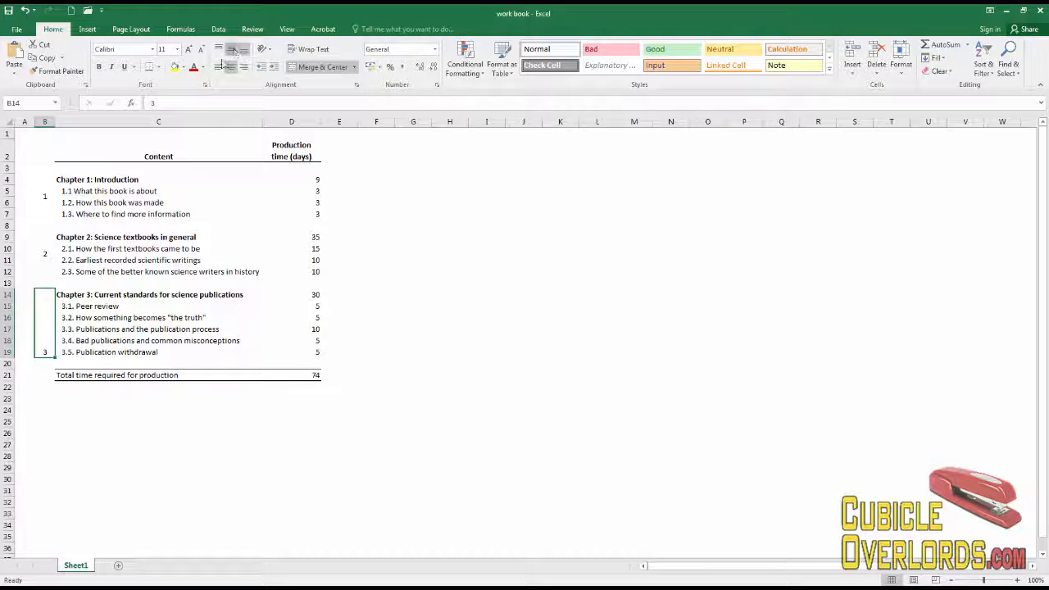
pyautogui.click(232, 51)
pyautogui.click(143, 271)
pyautogui.click(41, 199)
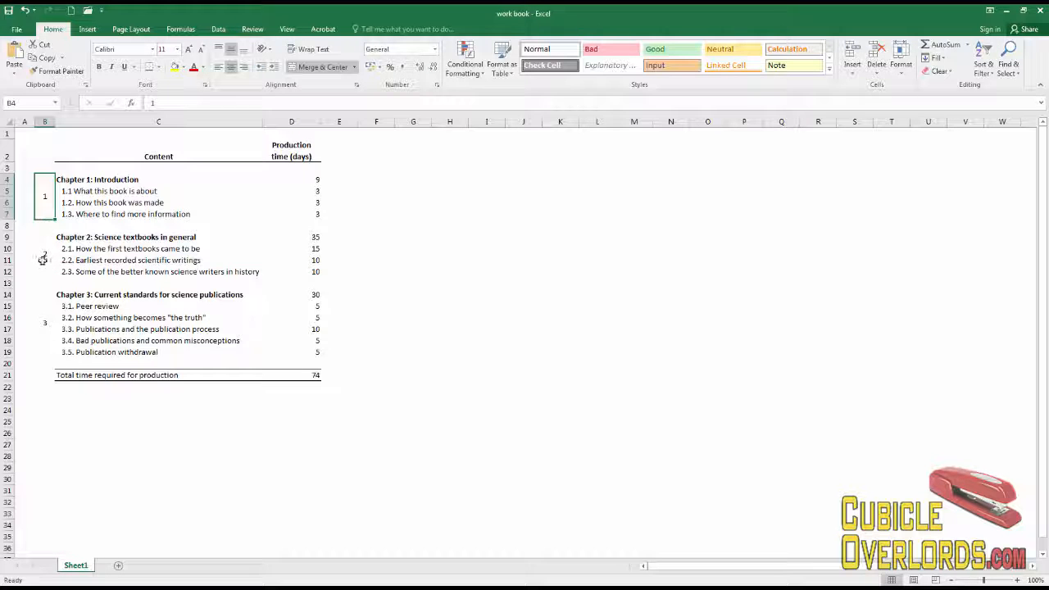
pyautogui.keyDown('ctrl'); pyautogui.click(46, 249); pyautogui.keyUp('ctrl')
# Format the three chapter number blocks as bold, size 12.
pyautogui.keyDown('ctrl'); pyautogui.click(45, 324); pyautogui.keyUp('ctrl')
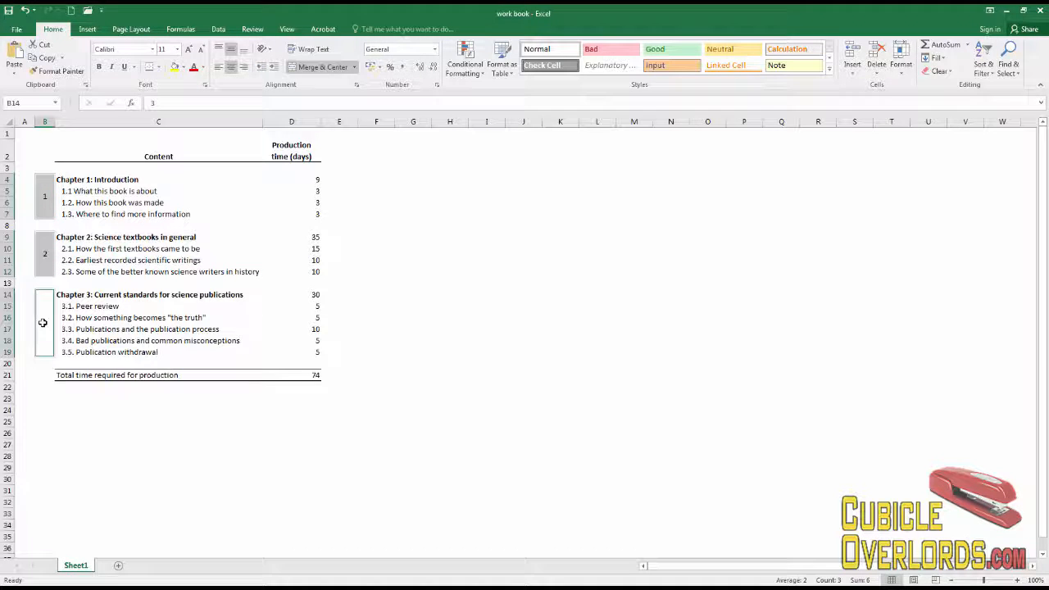
pyautogui.click(177, 49)
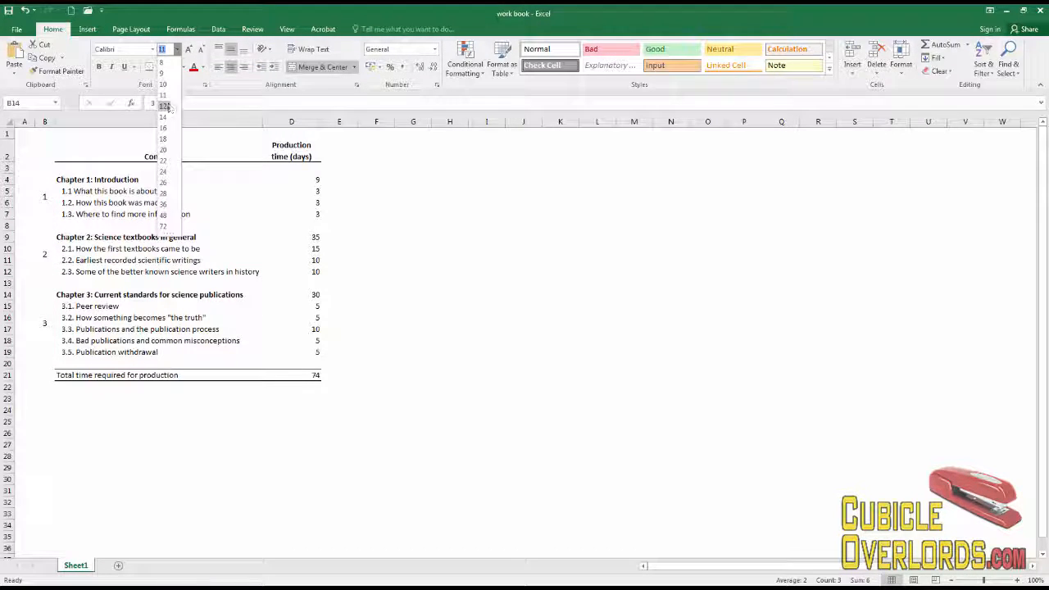
pyautogui.click(167, 110)
pyautogui.click(99, 66)
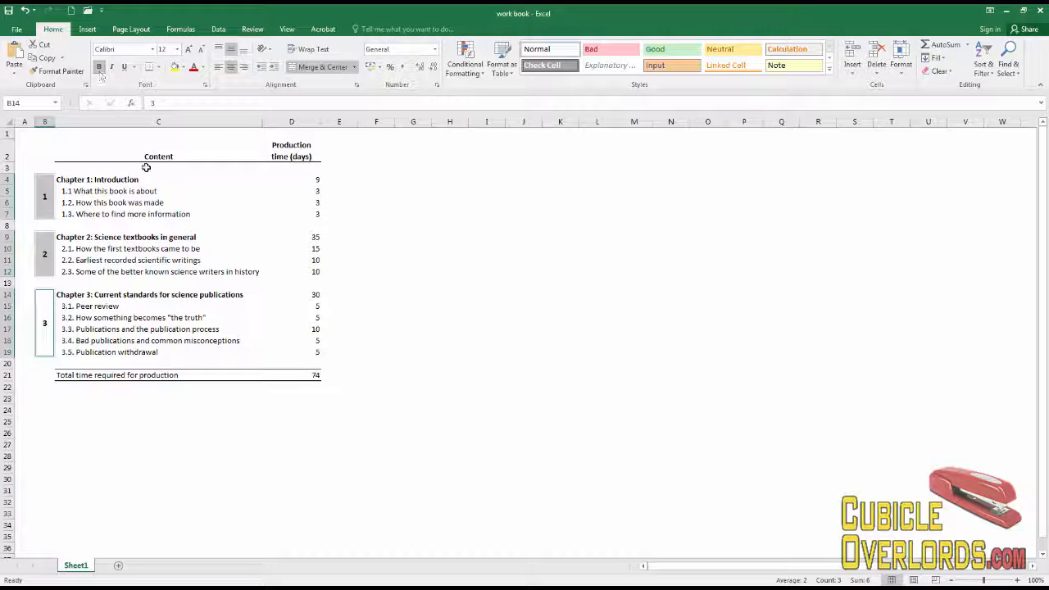
# Give the chapter number blocks thick outside borders.
pyautogui.click(158, 67)
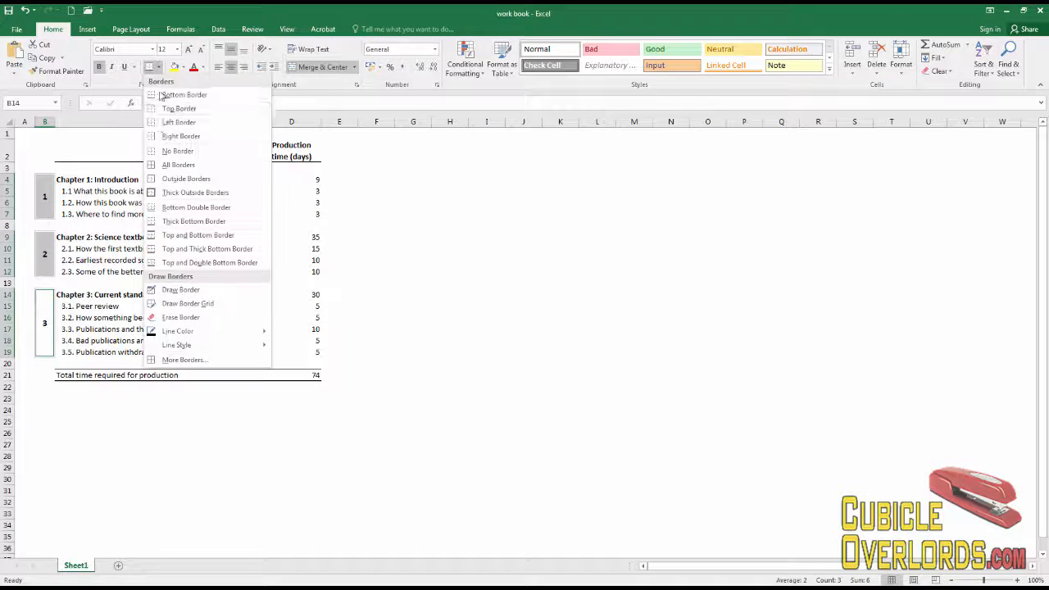
pyautogui.click(180, 192)
pyautogui.click(186, 225)
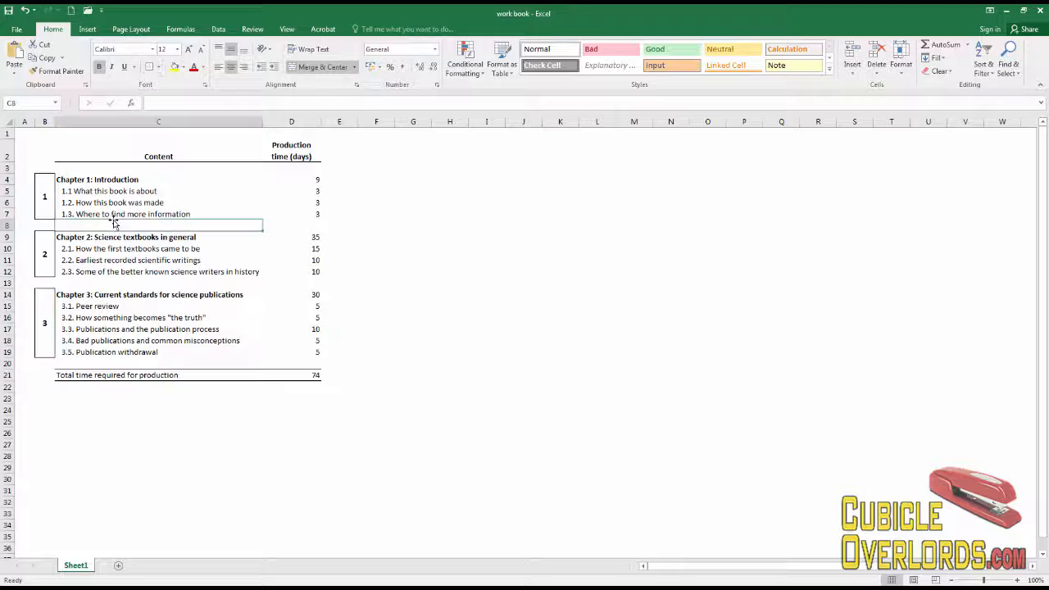
pyautogui.click(194, 249)
pyautogui.click(363, 258)
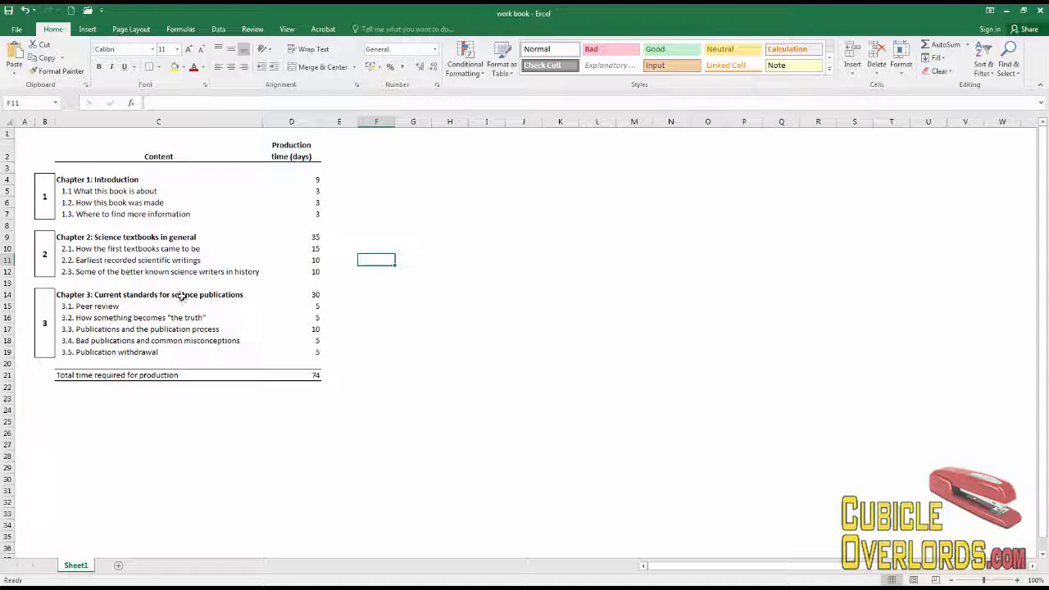
pyautogui.click(45, 206)
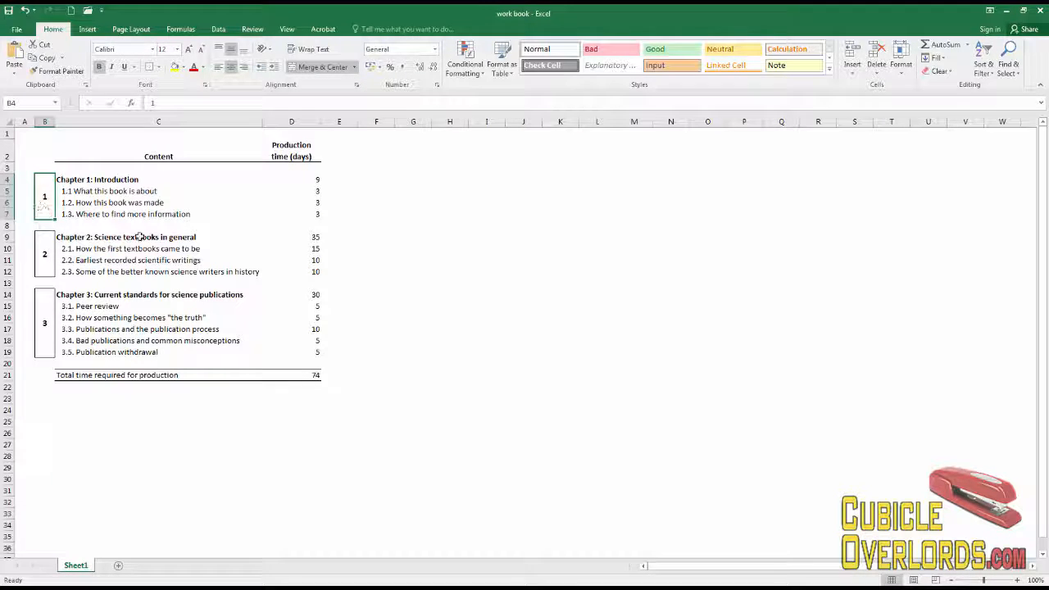
# Change the first box's label from 1 to 'Chapter 1'.
pyautogui.press('F2')
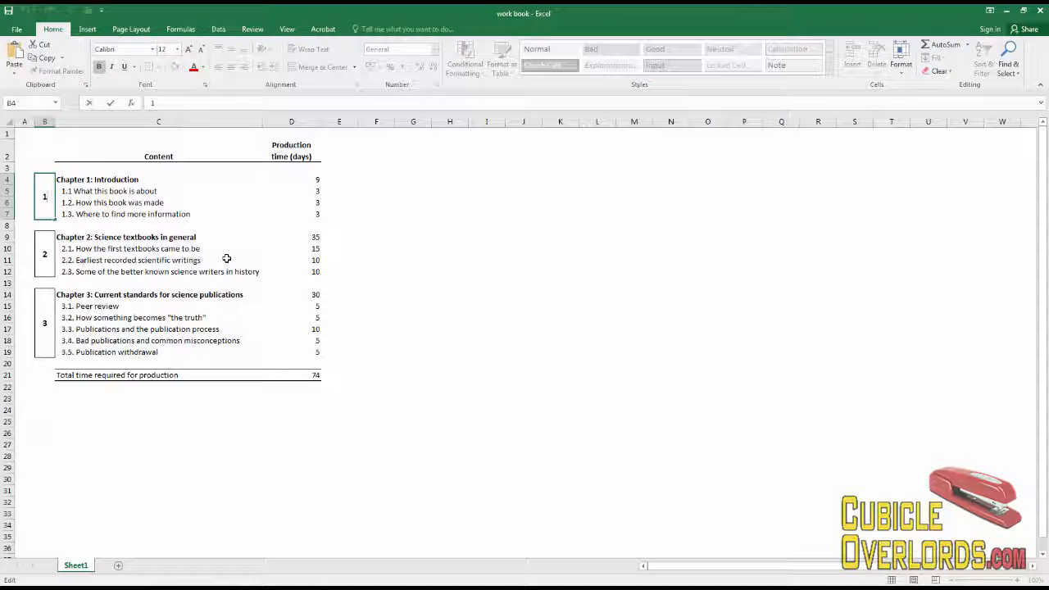
pyautogui.press('BackSpace')
pyautogui.write('chapter 1')
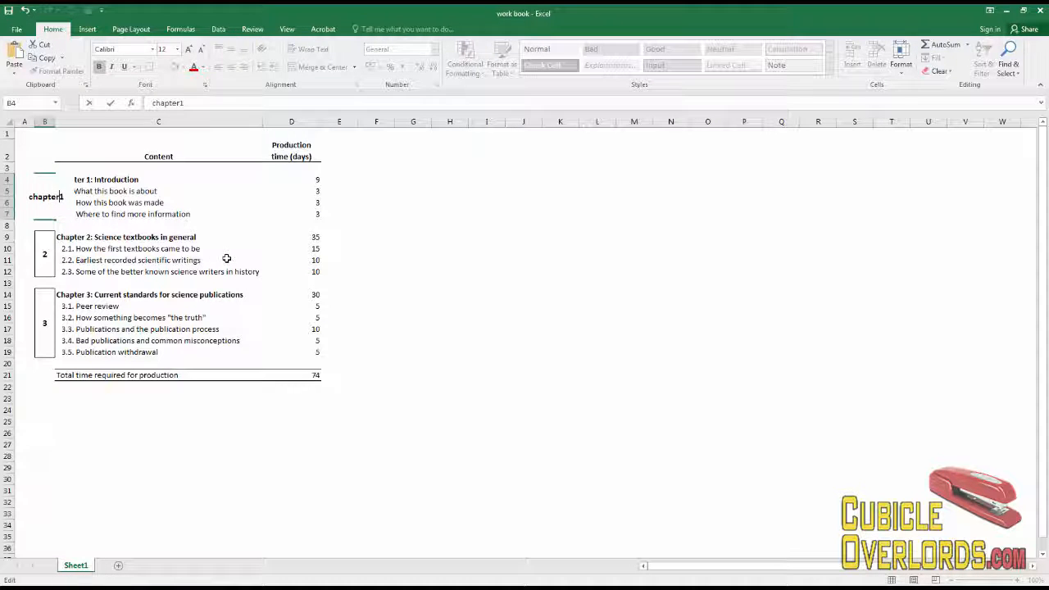
pyautogui.press('Home')
pyautogui.write('C')
pyautogui.press('Delete')
pyautogui.press('Home')
pyautogui.hotkey('shift', 'Right')
pyautogui.hotkey('shift', 'Right')
pyautogui.hotkey('shift', 'Right')
pyautogui.hotkey('shift', 'Right')
pyautogui.hotkey('shift', 'Right')
pyautogui.hotkey('shift', 'Right')
pyautogui.hotkey('shift', 'Right')
pyautogui.hotkey('shift', 'Right')
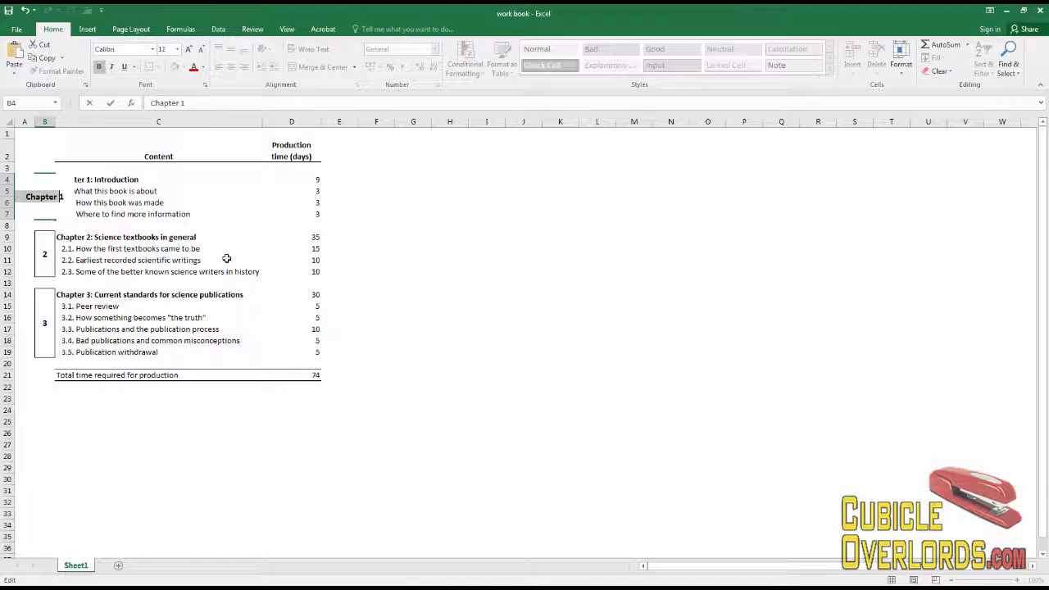
pyautogui.press('Return')
pyautogui.press('Return')
# Add 'Chapter' before the numbers in the second and third boxes.
pyautogui.press('F2')
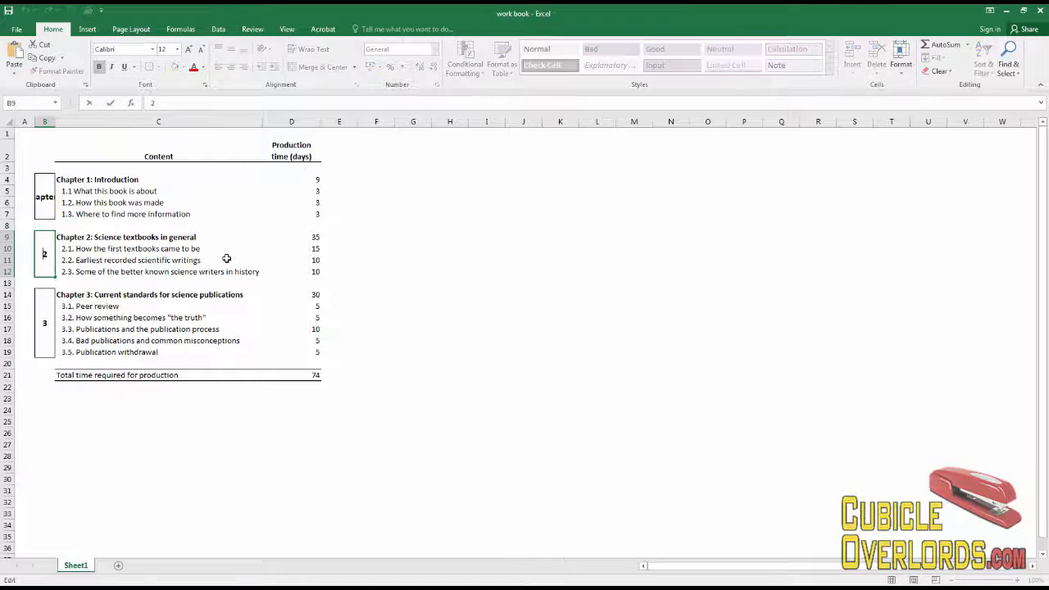
pyautogui.press('Home')
pyautogui.write('Chapter')
pyautogui.press('Return')
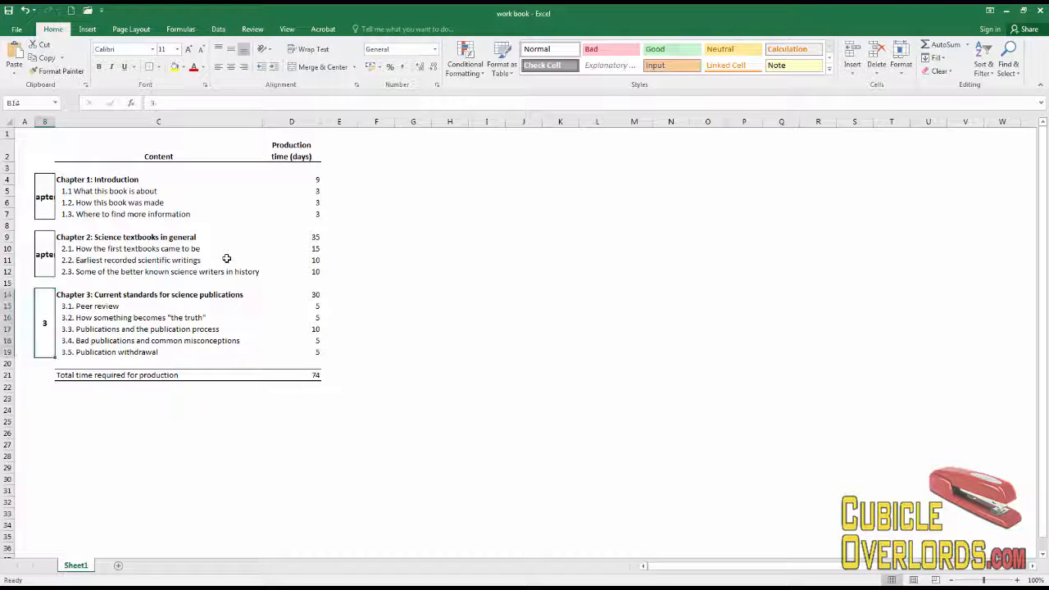
pyautogui.press('F2')
pyautogui.press('Home')
pyautogui.write('Chapter')
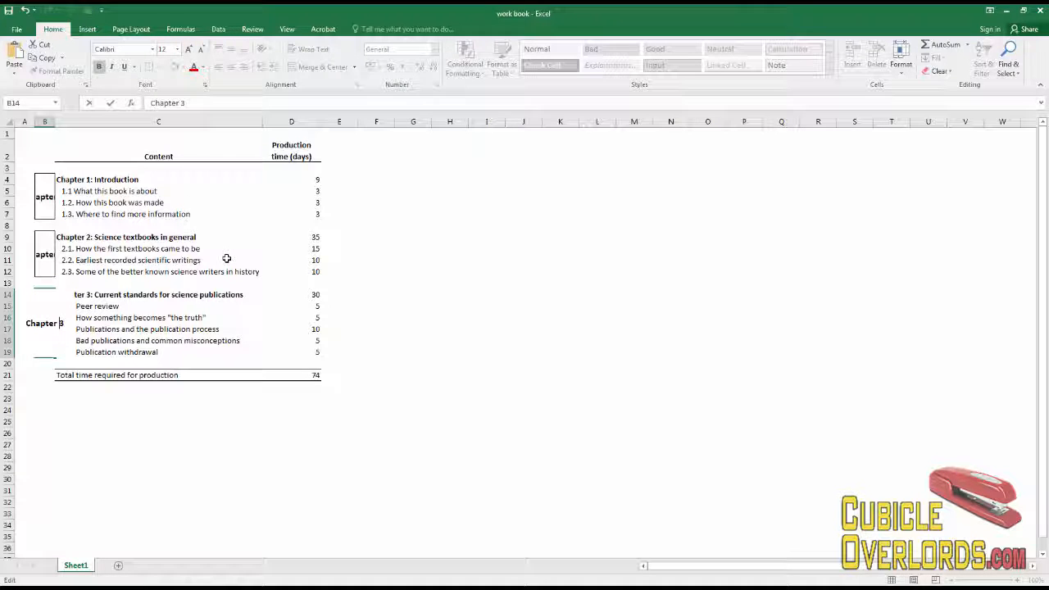
pyautogui.press('Return')
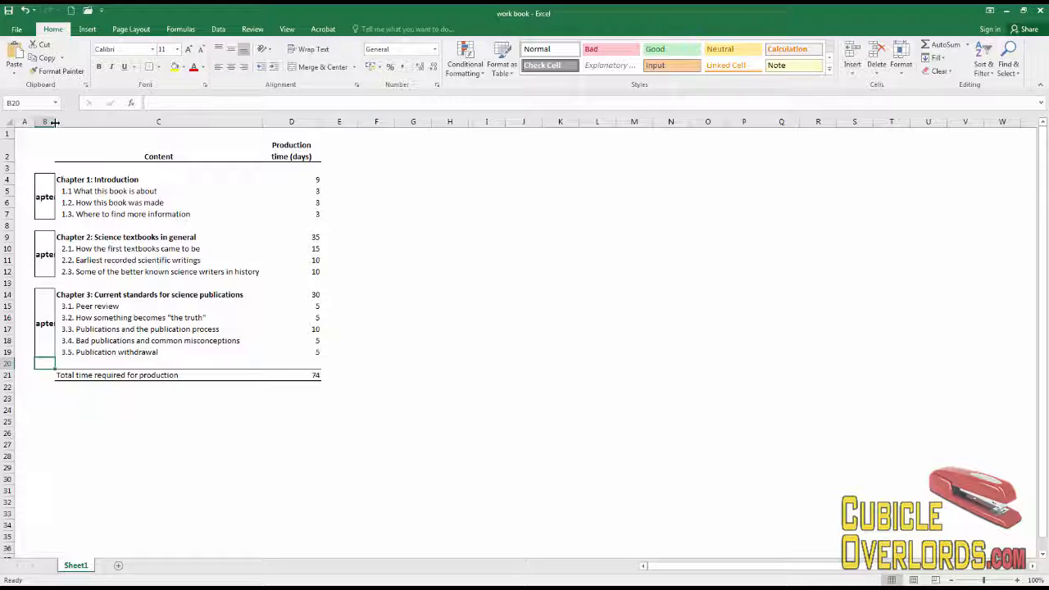
# Widen column B so the full chapter labels show.
pyautogui.moveTo(55, 121); pyautogui.dragTo(77, 121)
pyautogui.click(104, 273)
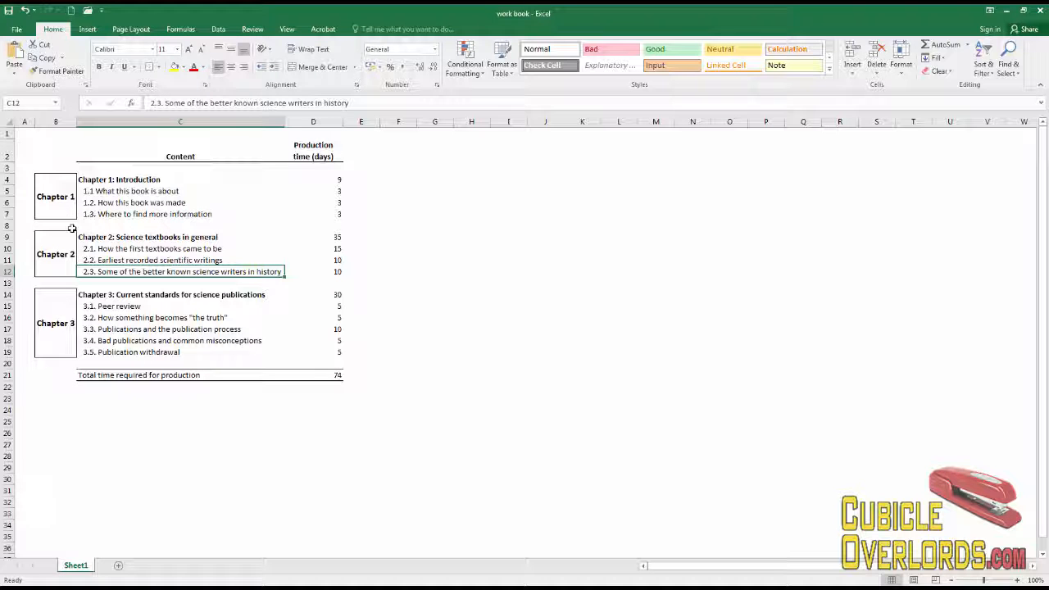
pyautogui.click(59, 198)
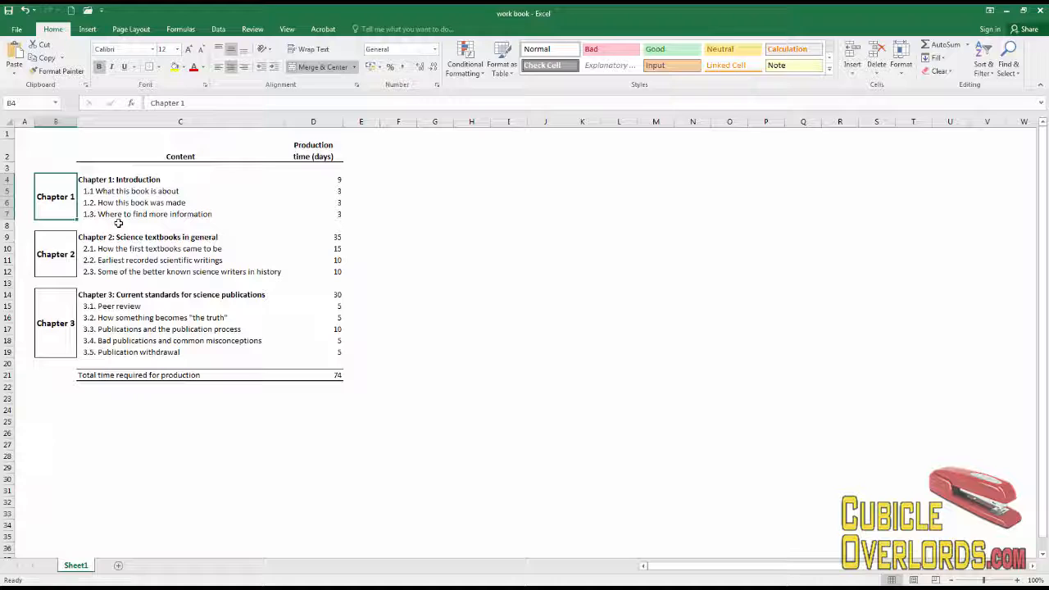
# Replace the box labels with the shorter CH 1, CH 2 and CH 3.
pyautogui.press('F2')
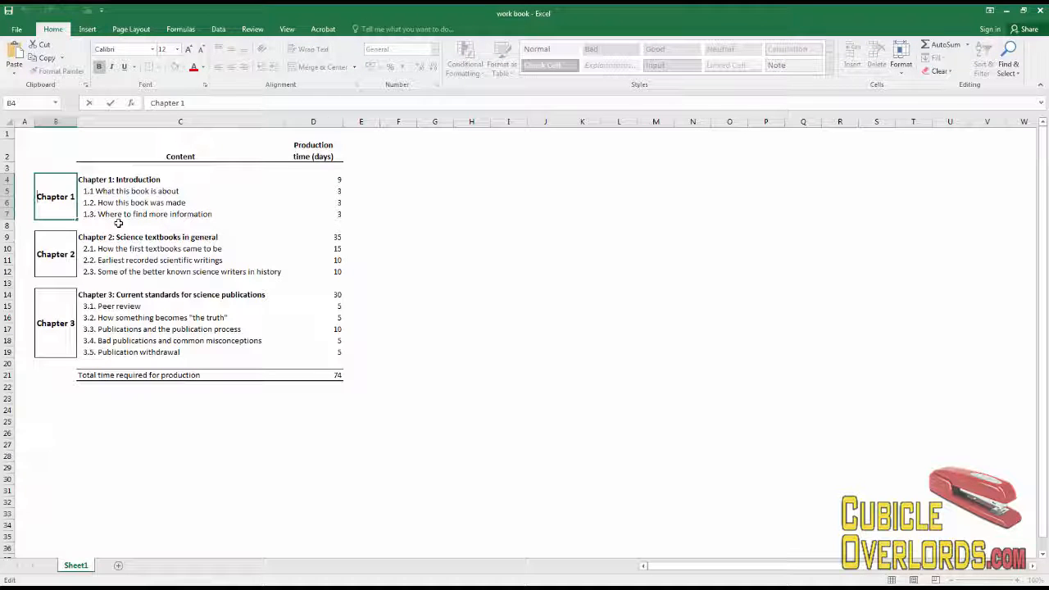
pyautogui.hotkey('shift', 'End')
pyautogui.write('CH 1')
pyautogui.press('Return')
pyautogui.press('Return')
pyautogui.press('F2')
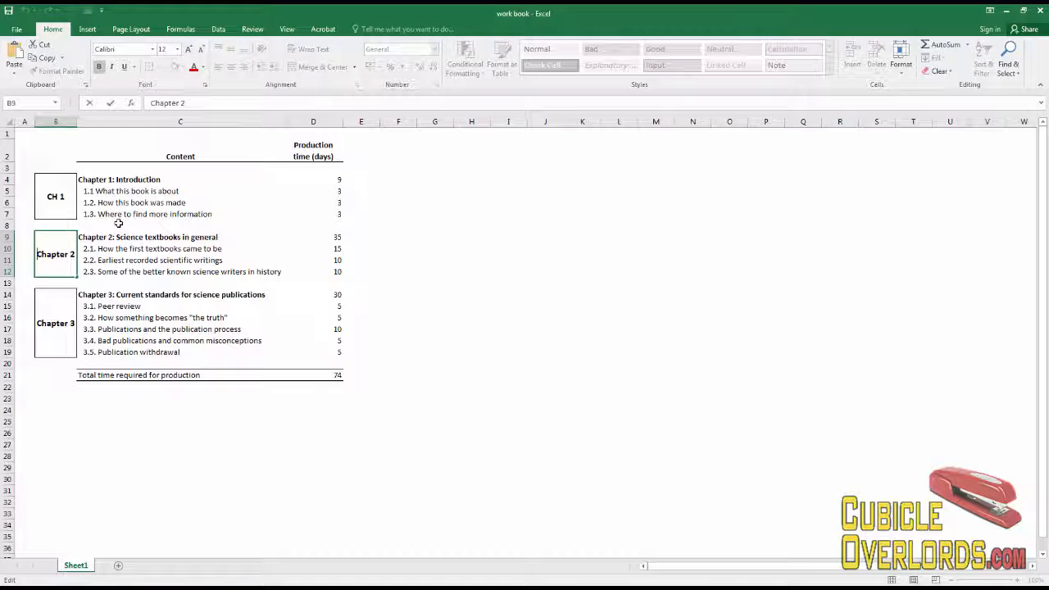
pyautogui.hotkey('shift', 'Home')
pyautogui.write('CH 2')
pyautogui.press('Return')
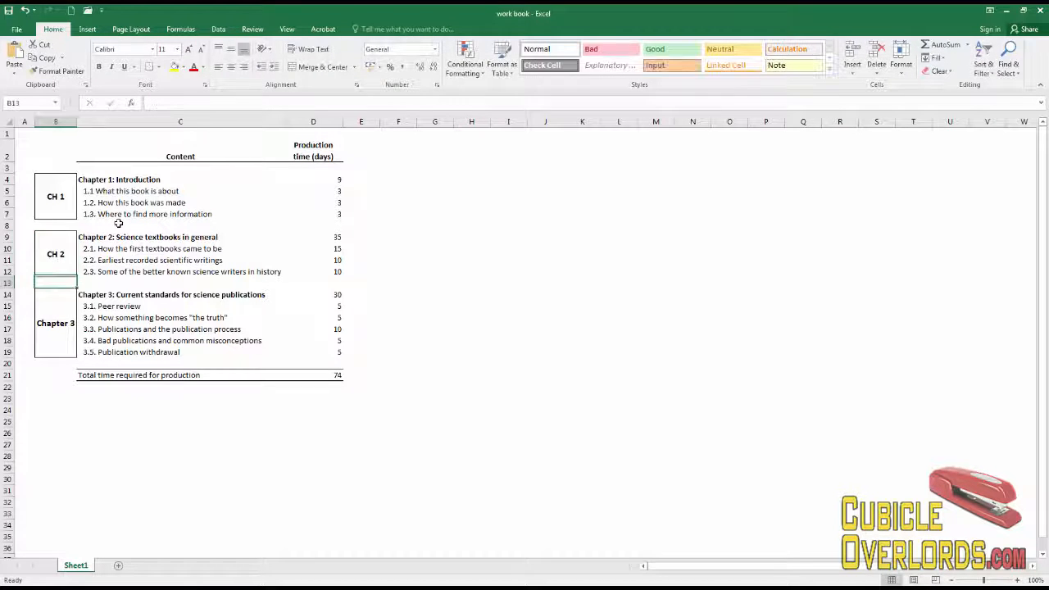
pyautogui.press('Return')
pyautogui.press('F2')
pyautogui.hotkey('shift', 'Home')
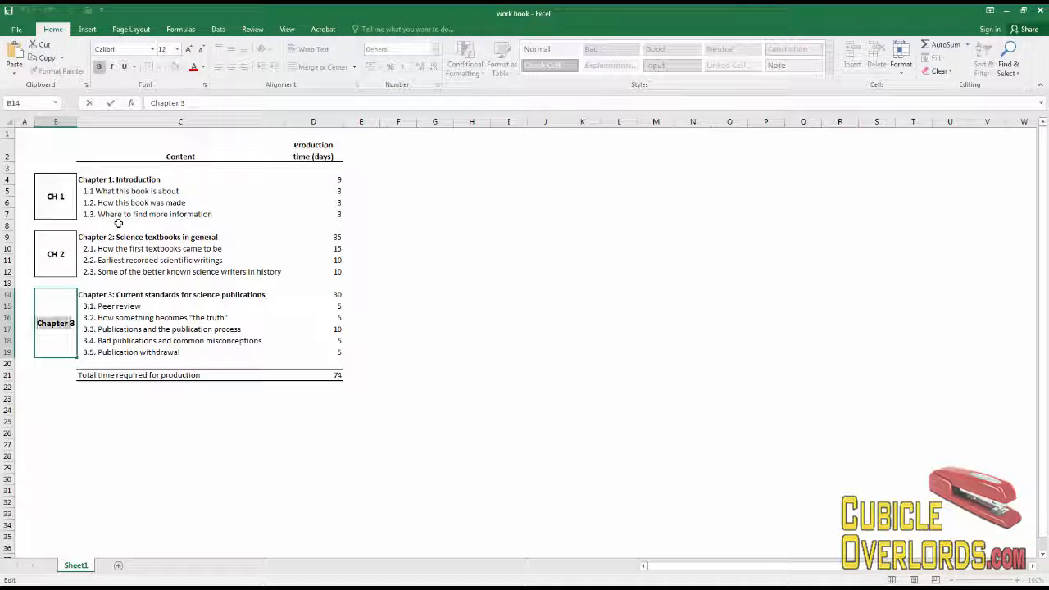
pyautogui.write('CH 3')
pyautogui.press('Return')
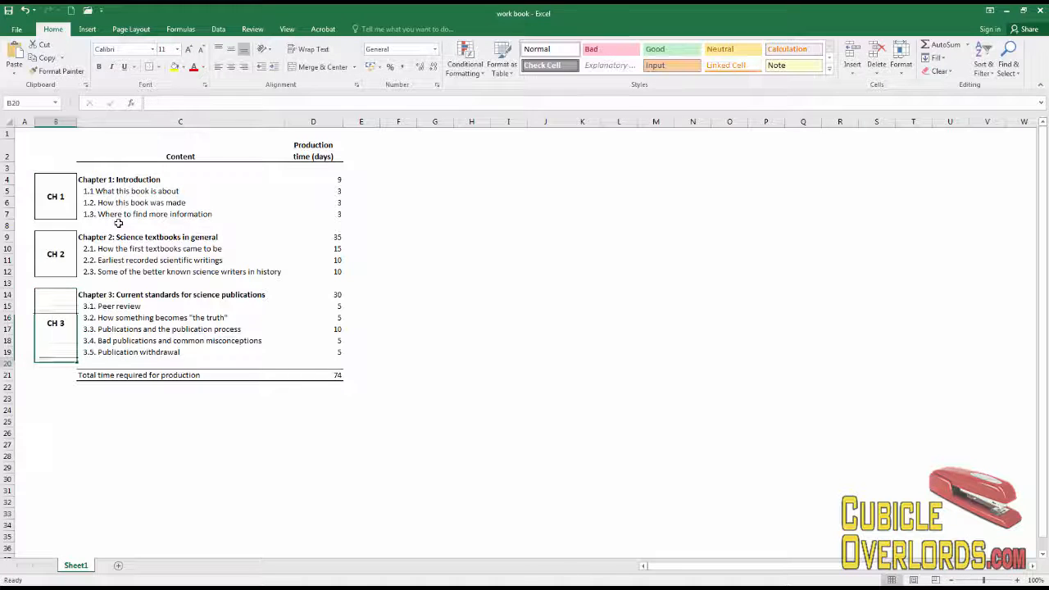
# Set column B's width to 5 so the CH boxes fit snugly.
pyautogui.moveTo(77, 121); pyautogui.dragTo(54, 122)
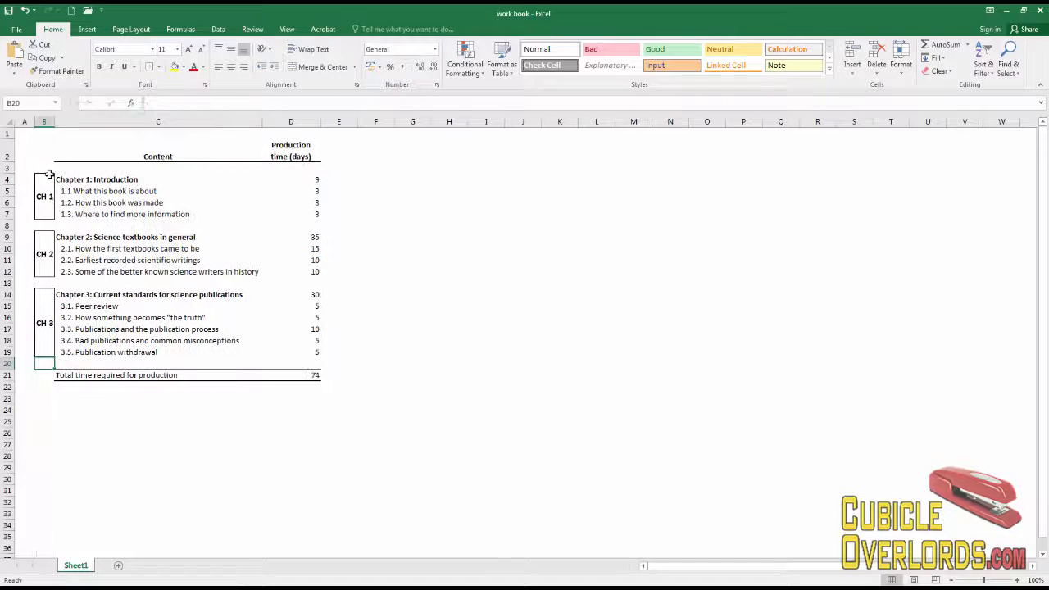
pyautogui.rightClick(45, 123)
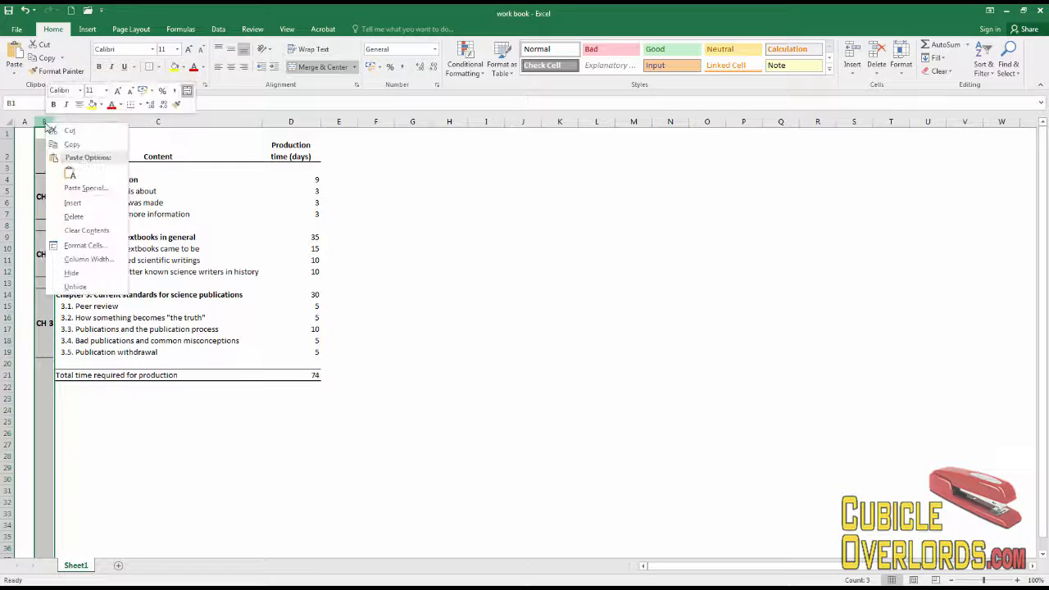
pyautogui.click(90, 259)
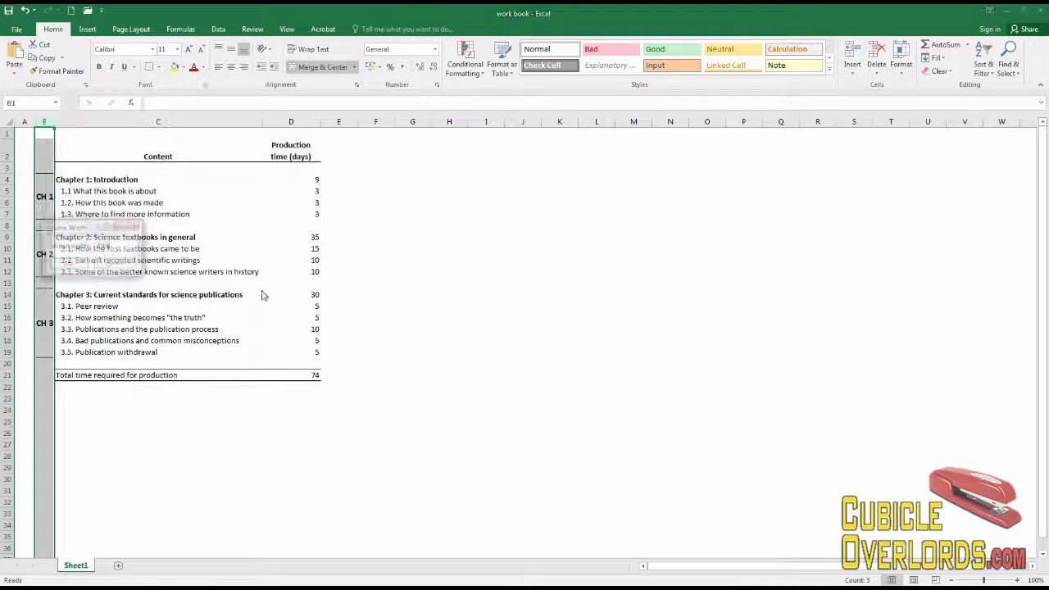
pyautogui.write('5')
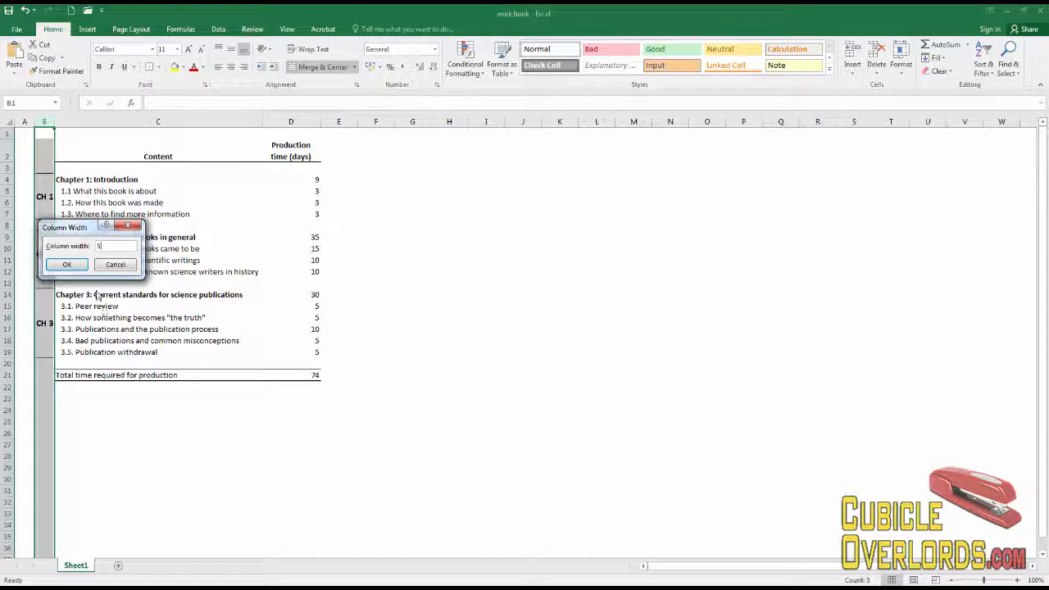
pyautogui.click(67, 263)
pyautogui.click(107, 259)
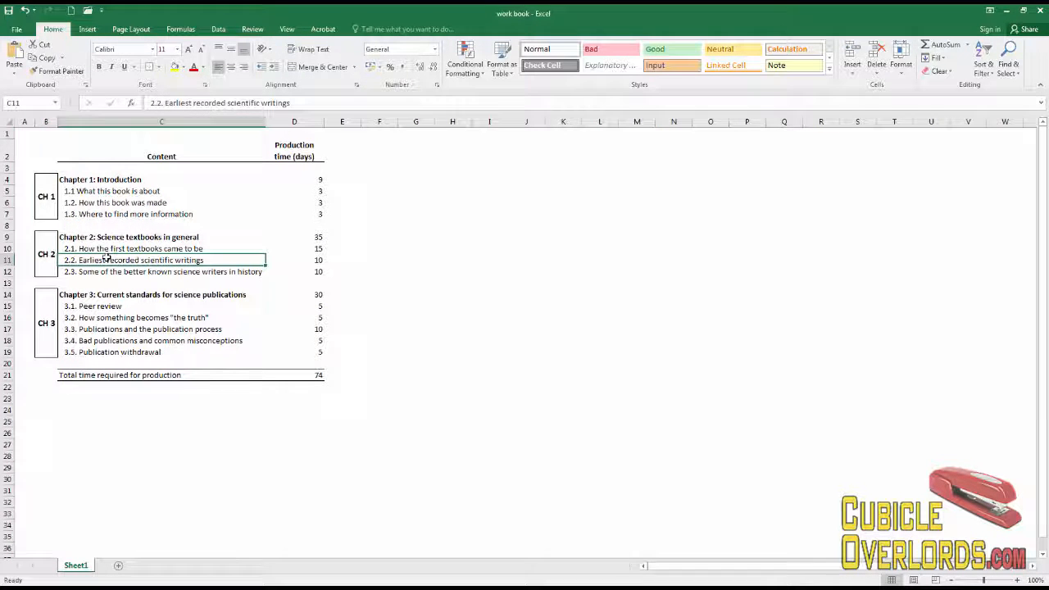
pyautogui.click(46, 122)
pyautogui.rightClick(55, 131)
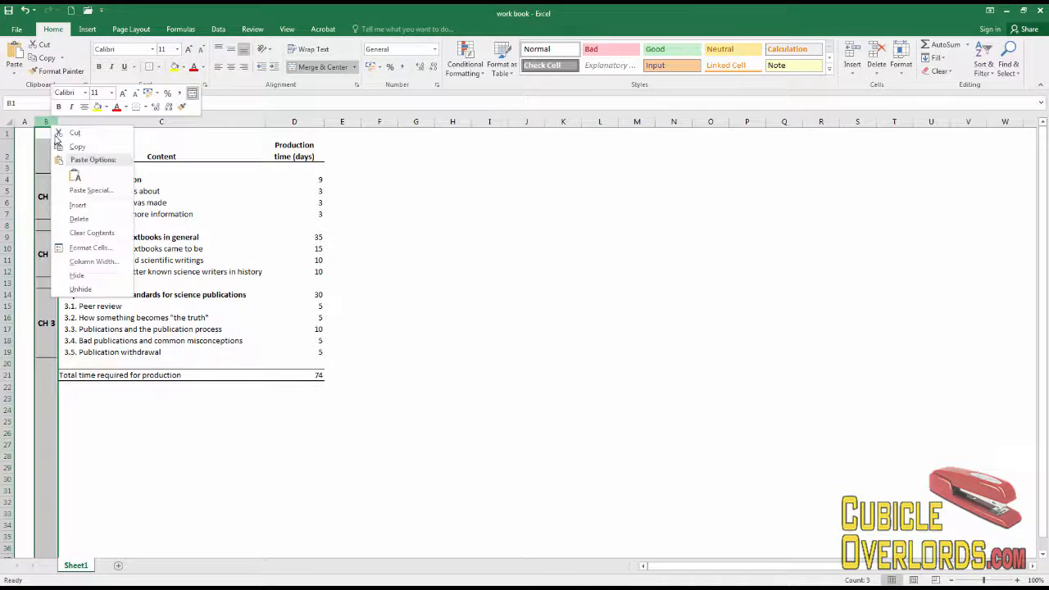
pyautogui.click(94, 262)
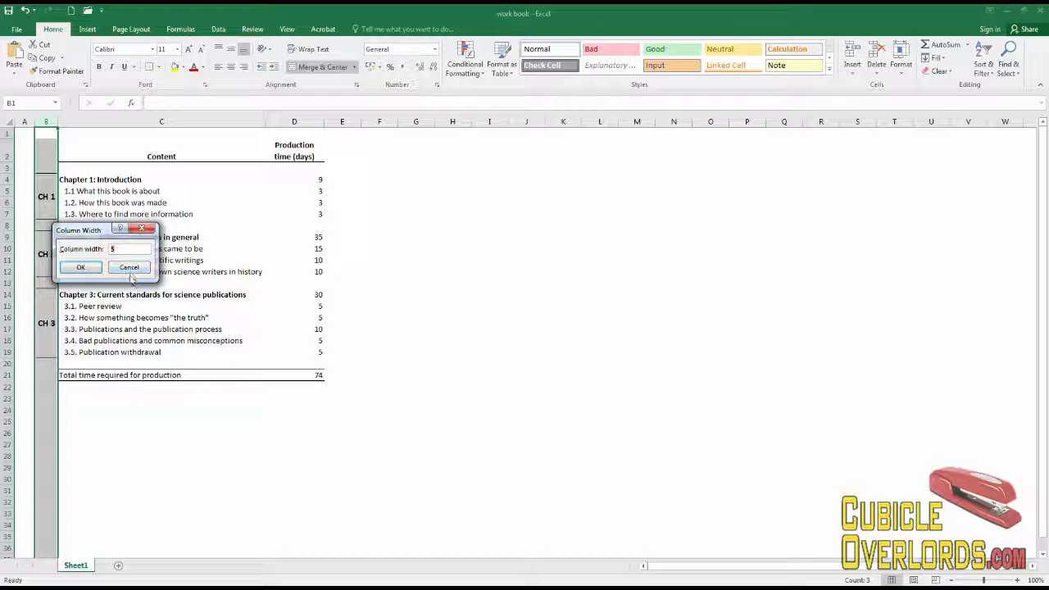
pyautogui.click(80, 267)
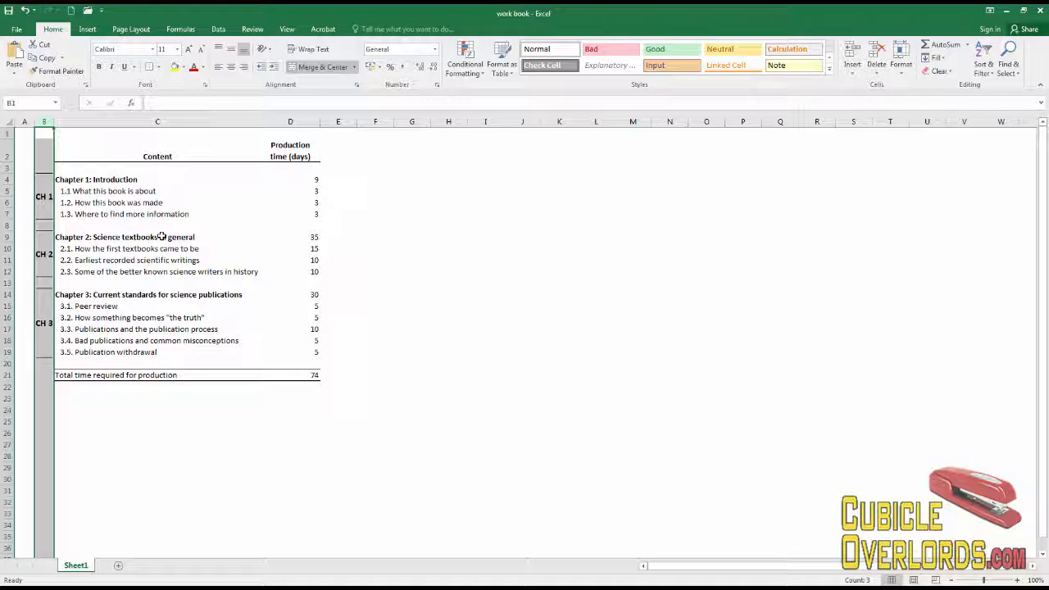
pyautogui.click(136, 259)
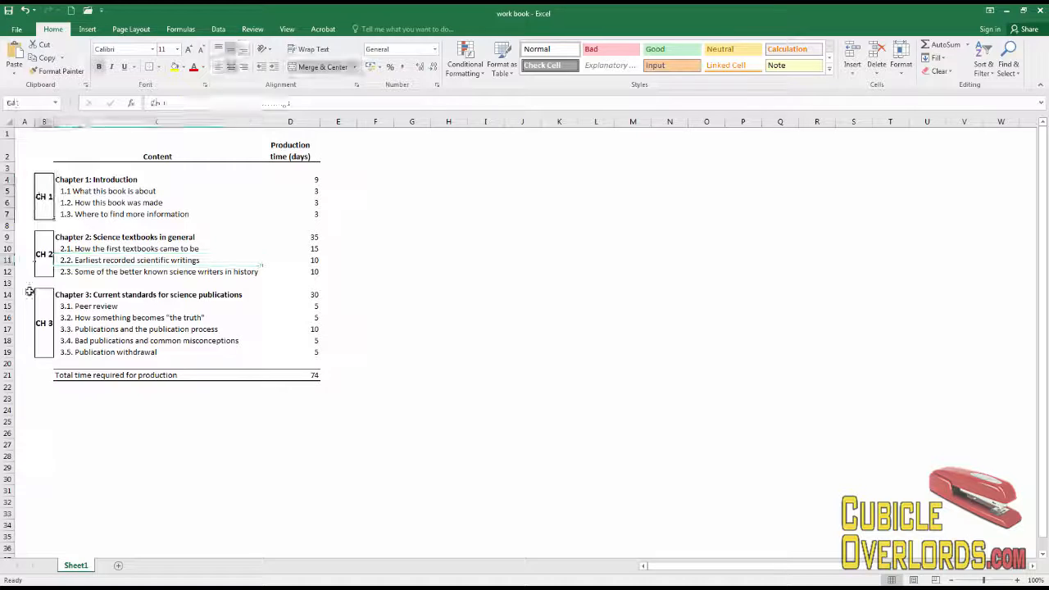
pyautogui.keyDown('ctrl'); pyautogui.click(39, 256); pyautogui.keyUp('ctrl')
# Apply Rotate Text Up to the CH 1, CH 2 and CH 3 labels.
pyautogui.keyDown('ctrl'); pyautogui.click(44, 320); pyautogui.keyUp('ctrl')
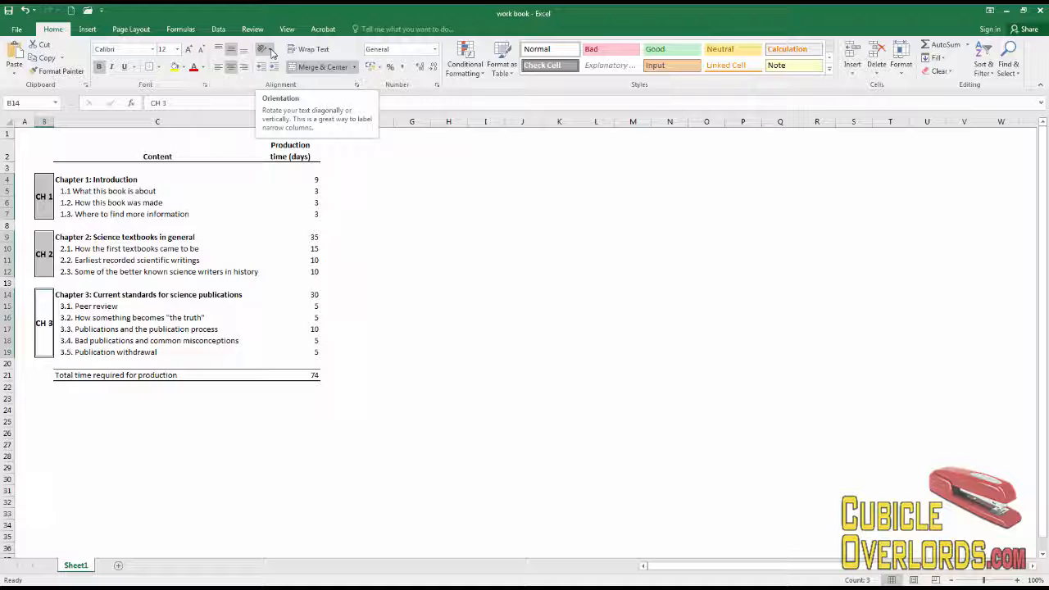
pyautogui.click(271, 51)
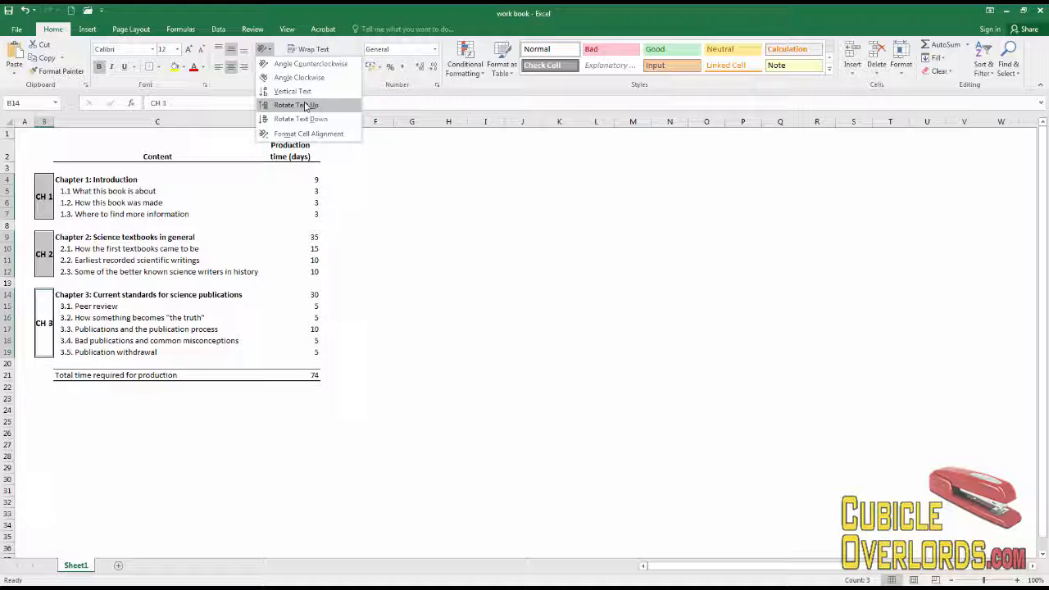
pyautogui.click(305, 105)
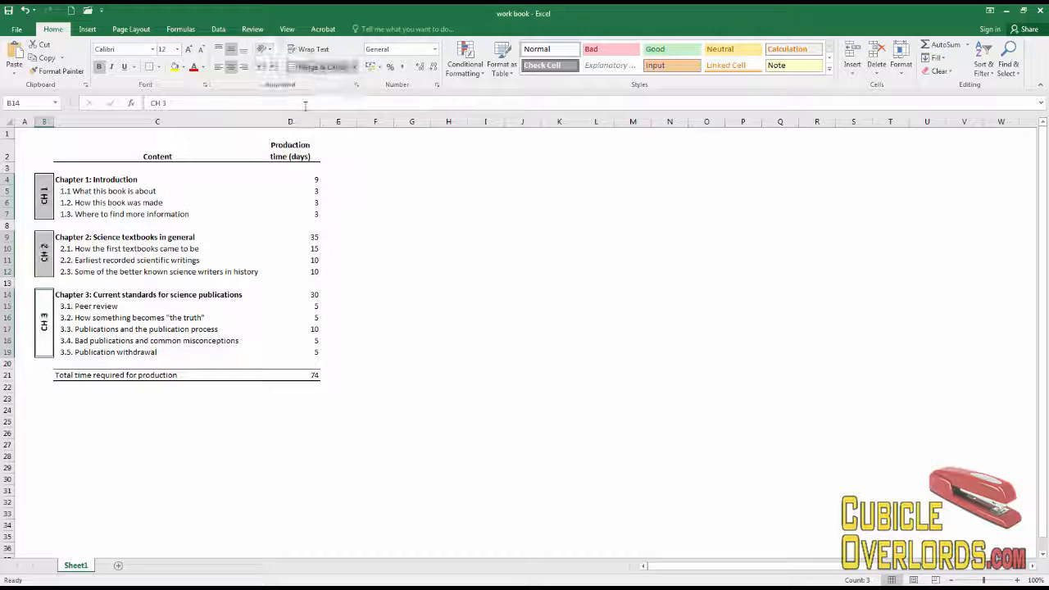
pyautogui.click(254, 282)
# Reselect the three CH labels and turn off their upward rotation.
pyautogui.click(49, 190)
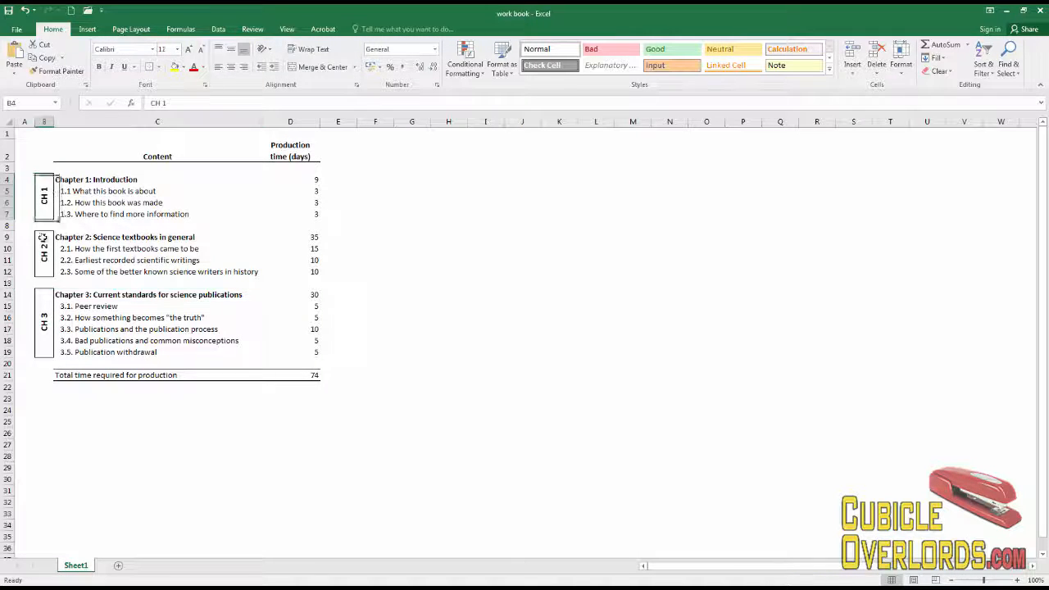
pyautogui.press('Down')
pyautogui.press('Down')
pyautogui.click(49, 190)
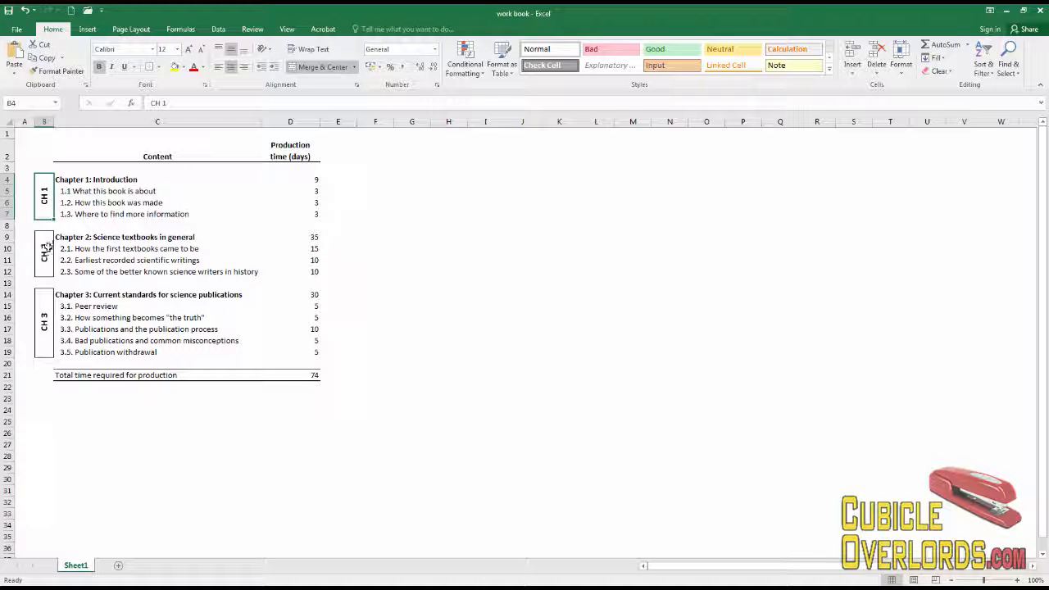
pyautogui.click(45, 249)
pyautogui.click(39, 311)
pyautogui.click(115, 260)
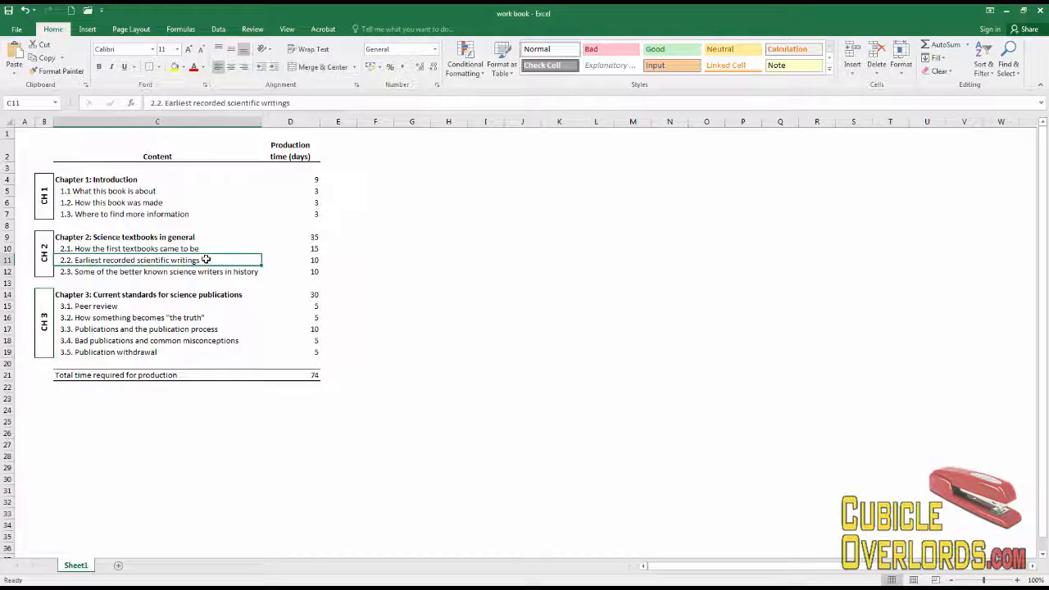
pyautogui.click(138, 204)
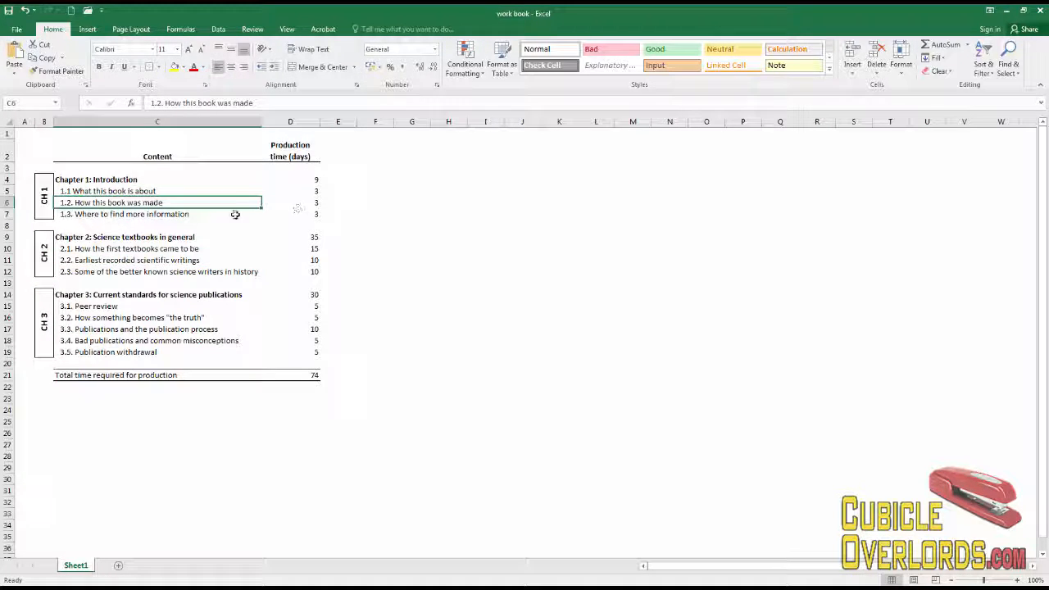
pyautogui.click(46, 191)
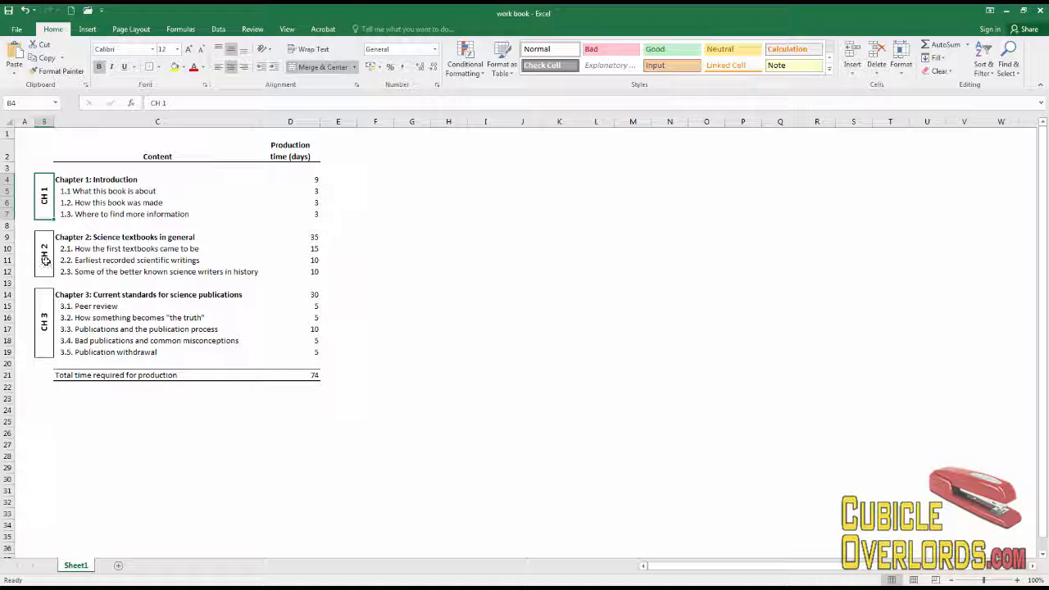
pyautogui.keyDown('ctrl'); pyautogui.click(45, 259); pyautogui.keyUp('ctrl')
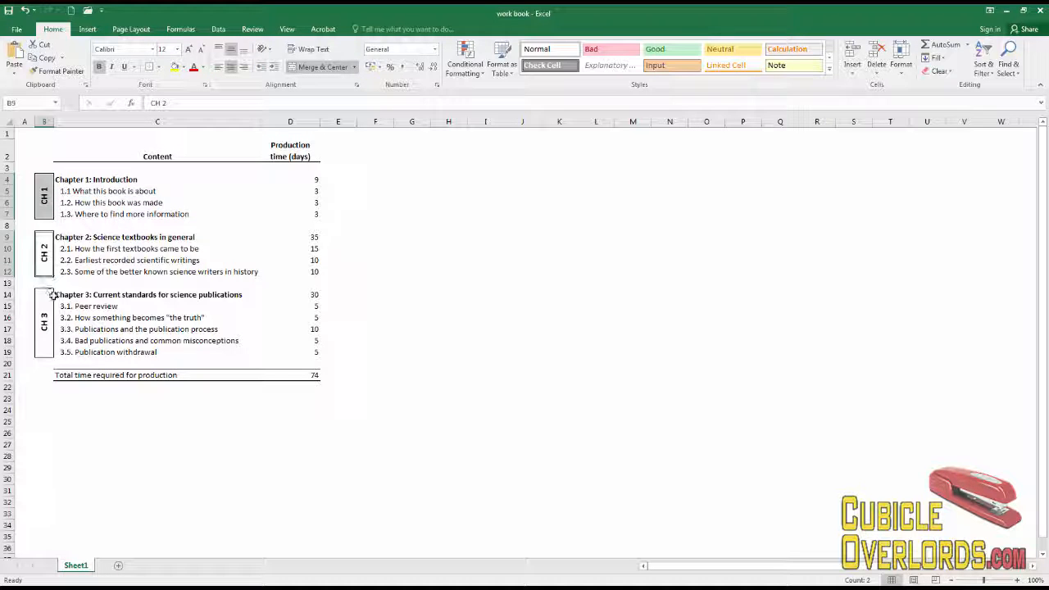
pyautogui.keyDown('ctrl'); pyautogui.click(43, 319); pyautogui.keyUp('ctrl')
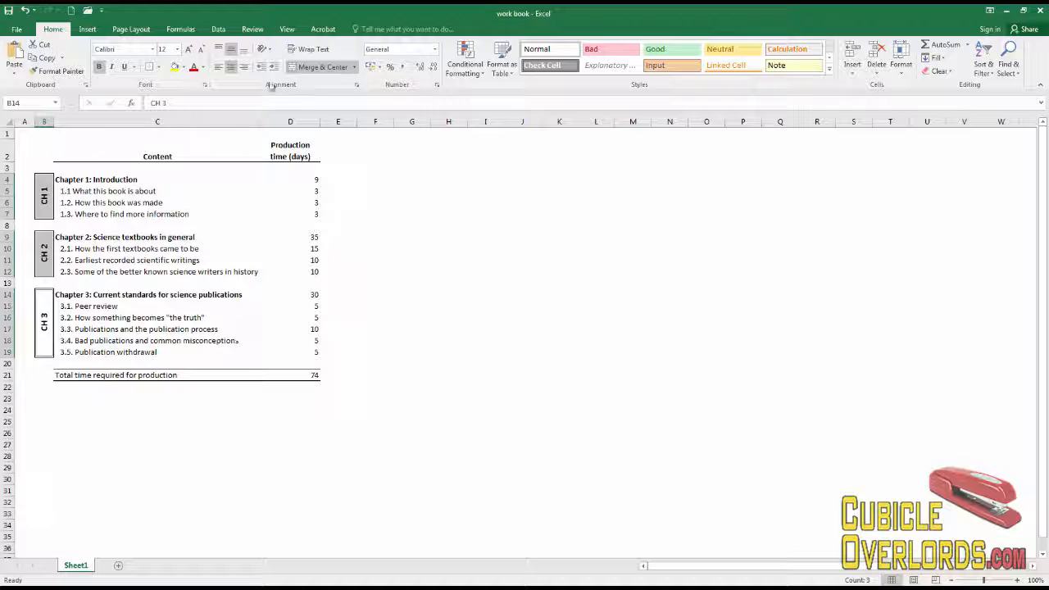
pyautogui.click(265, 49)
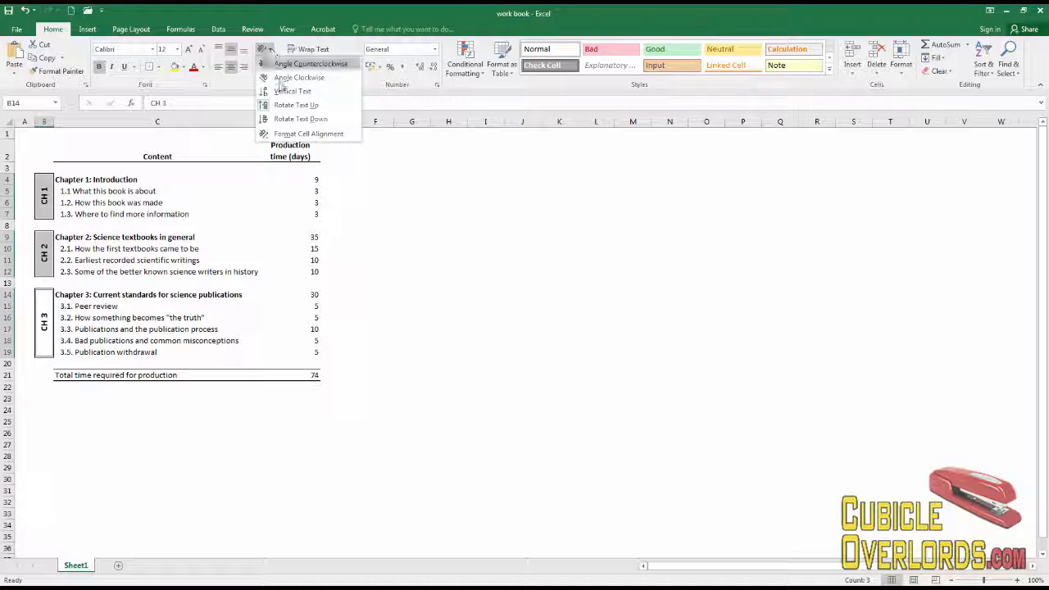
pyautogui.click(288, 106)
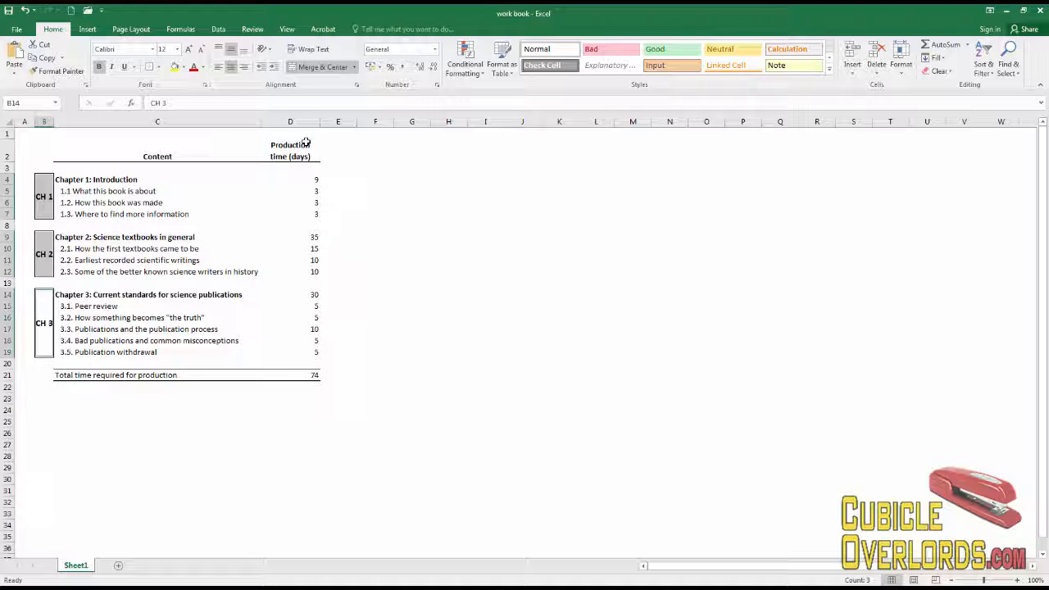
# Try Rotate Text Up and Rotate Text Down, finishing with Vertical Text stacked letters.
pyautogui.click(273, 50)
pyautogui.click(288, 105)
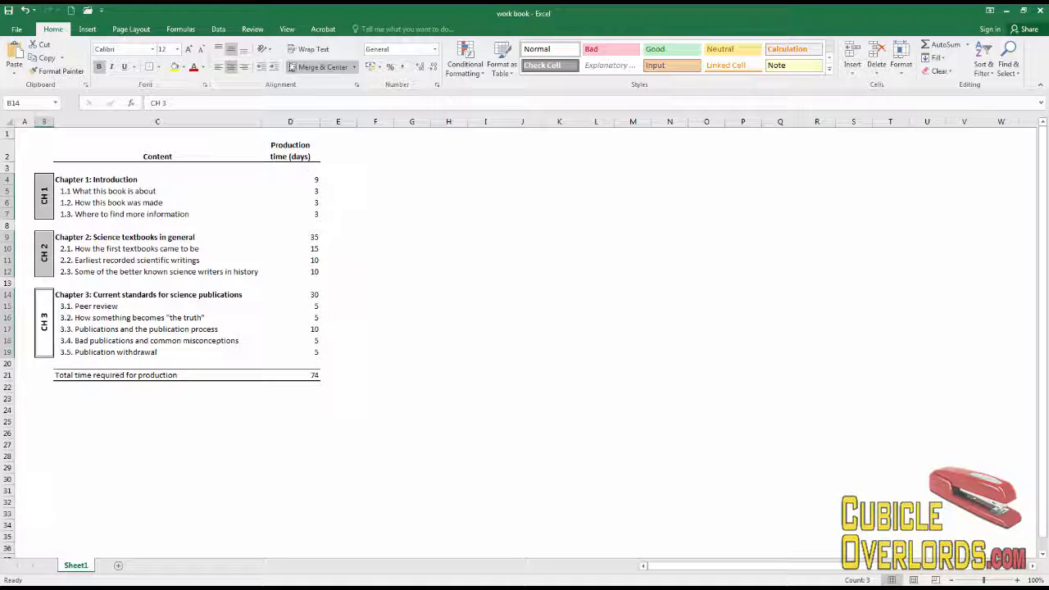
pyautogui.click(264, 49)
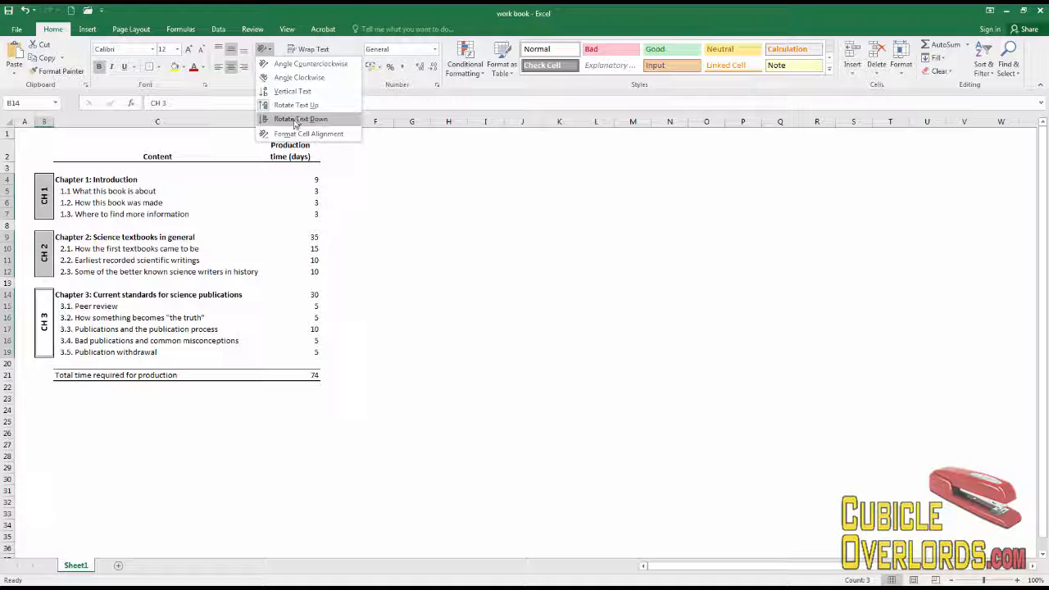
pyautogui.click(296, 120)
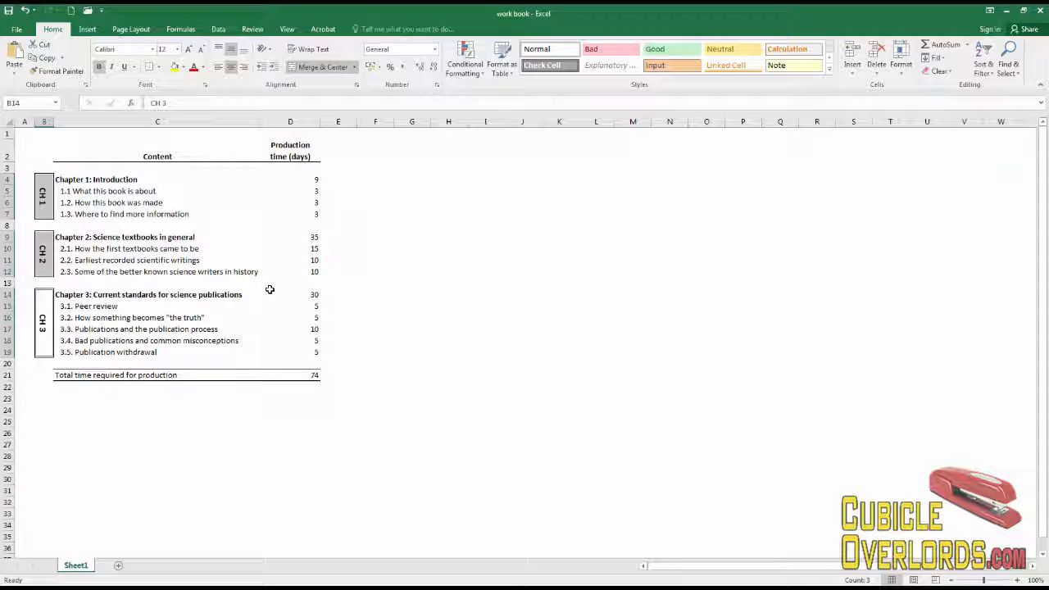
pyautogui.click(265, 49)
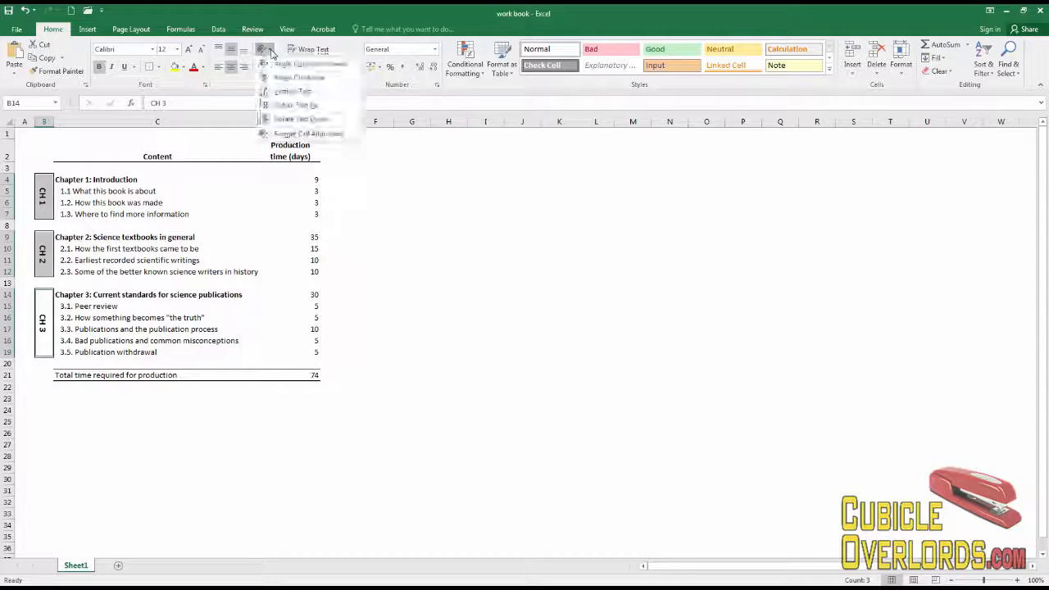
pyautogui.click(284, 91)
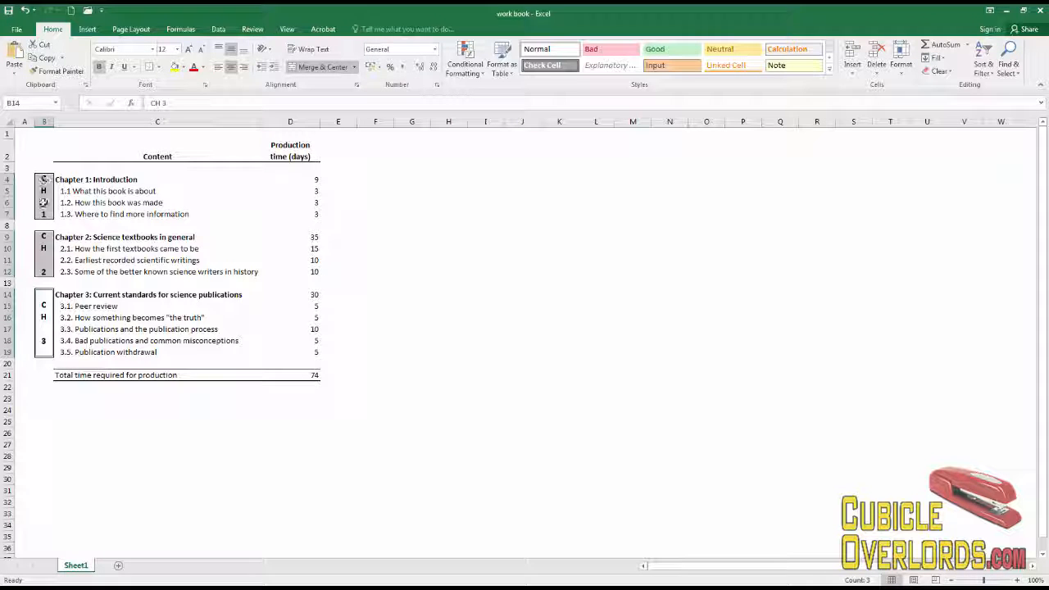
# Return the CH 1–3 labels to Rotate Text Up and review the sheet.
pyautogui.click(262, 49)
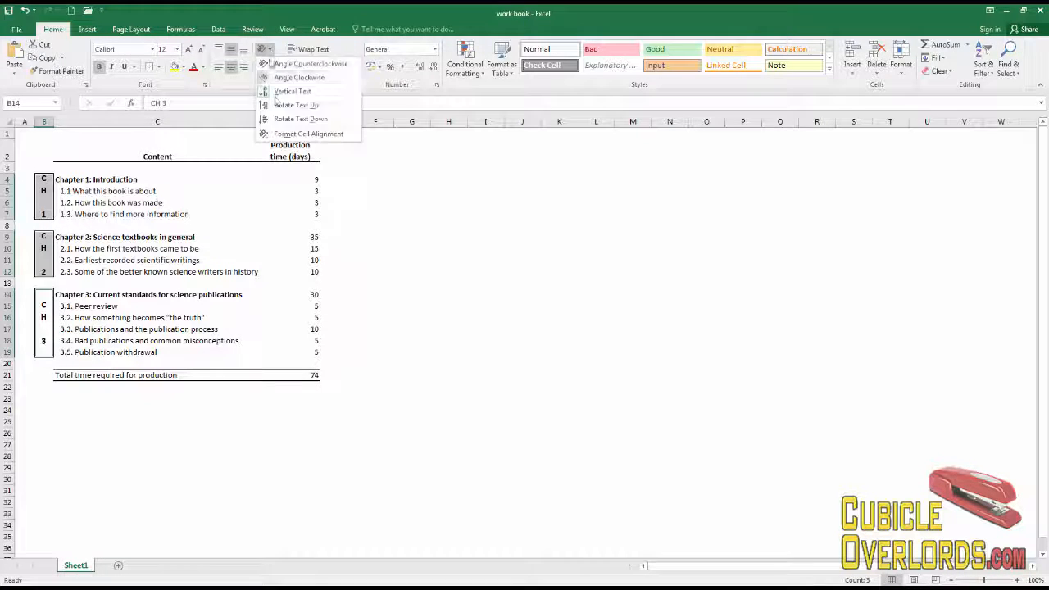
pyautogui.click(278, 104)
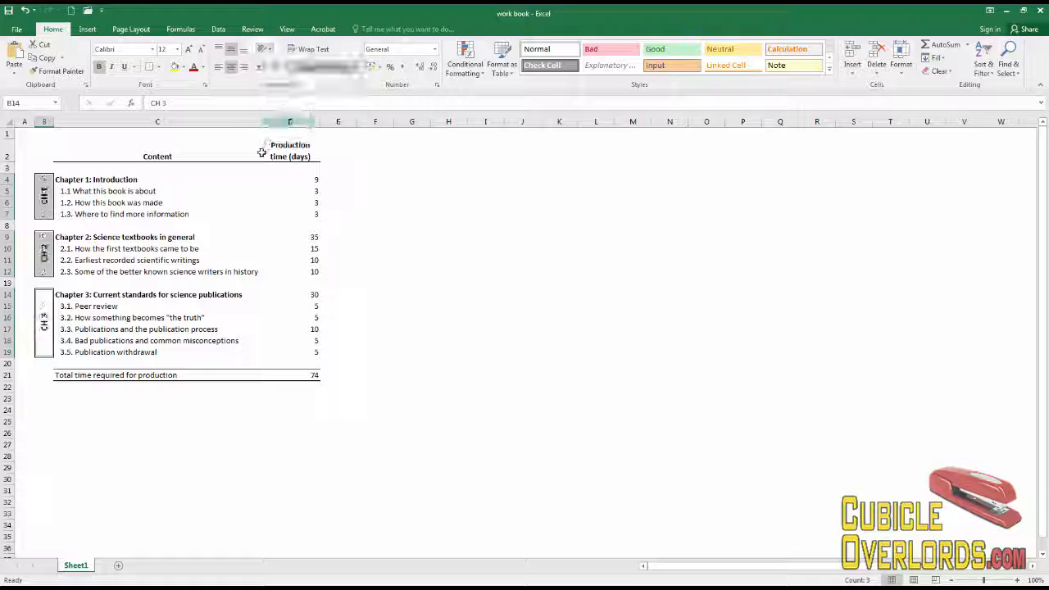
pyautogui.click(164, 202)
pyautogui.click(279, 294)
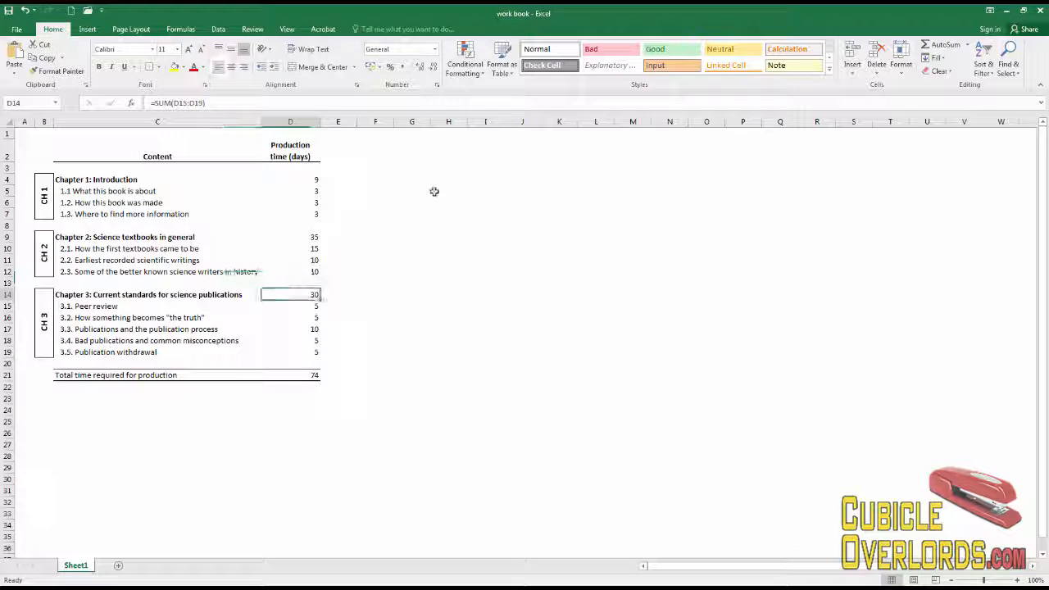
pyautogui.click(434, 190)
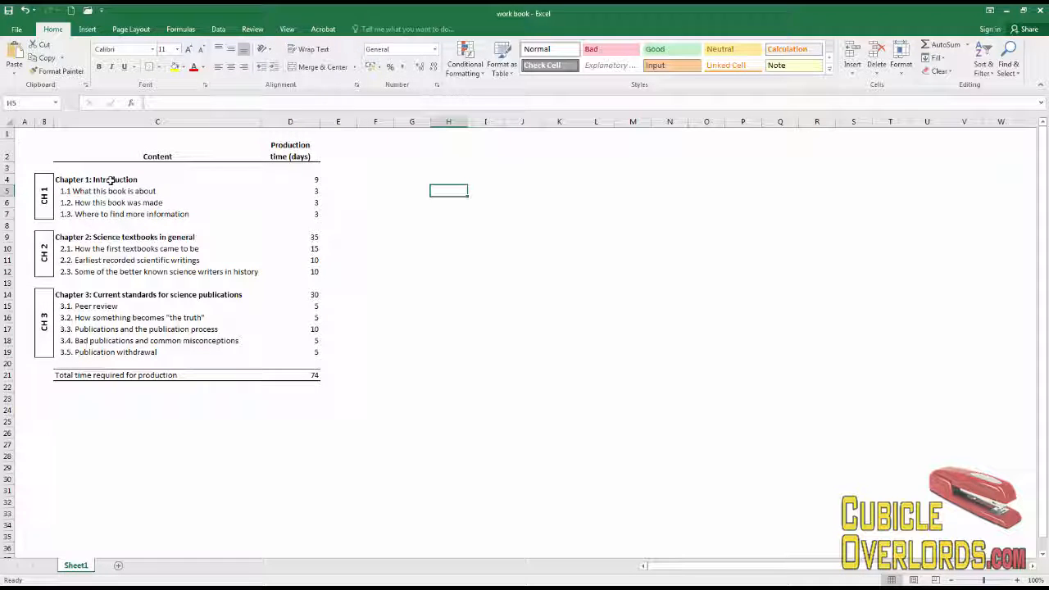
pyautogui.click(45, 200)
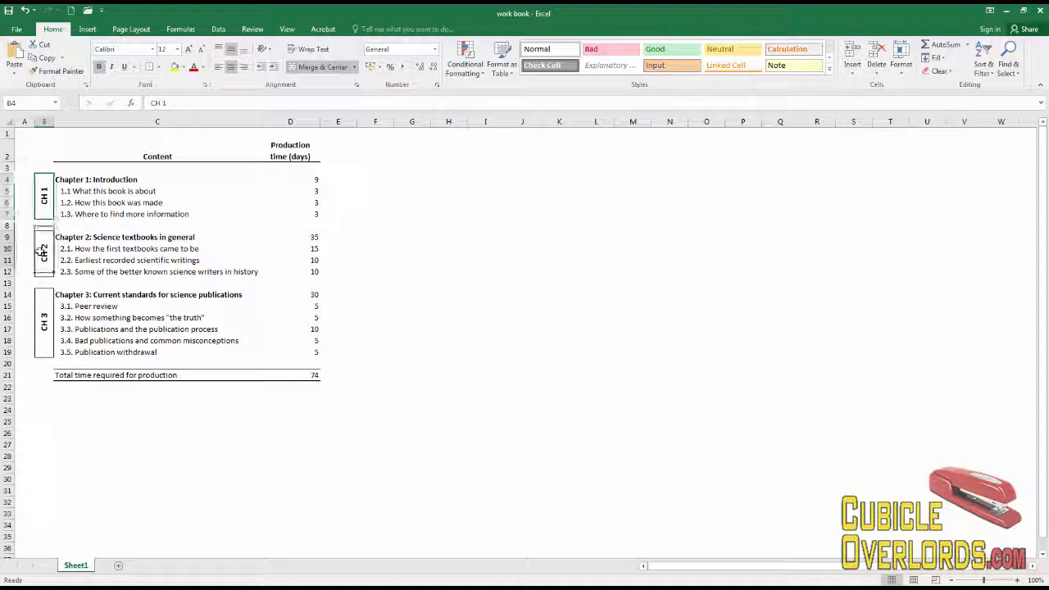
pyautogui.click(188, 283)
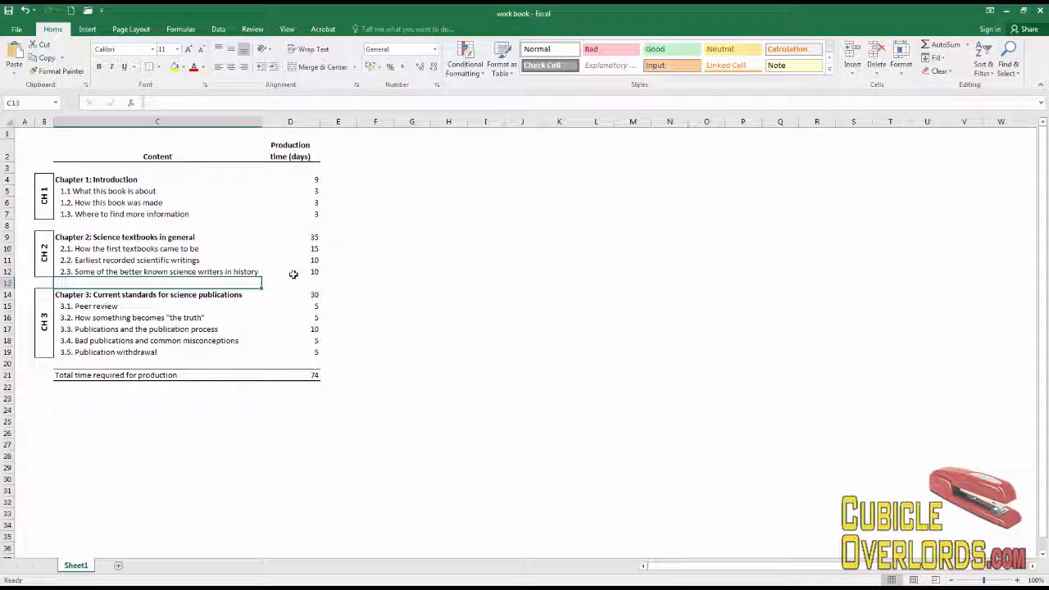
pyautogui.click(418, 256)
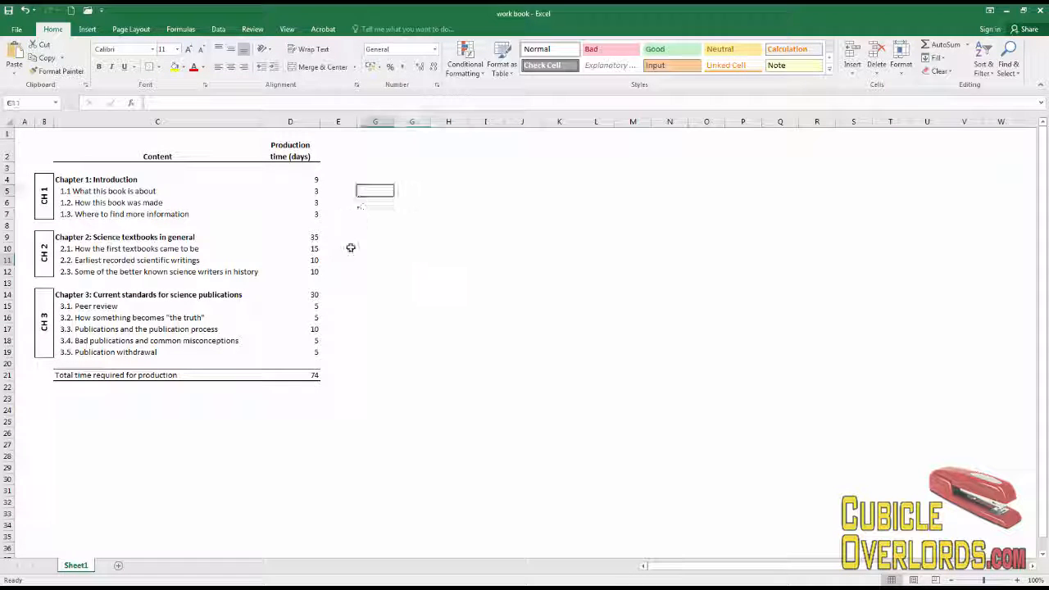
pyautogui.click(340, 272)
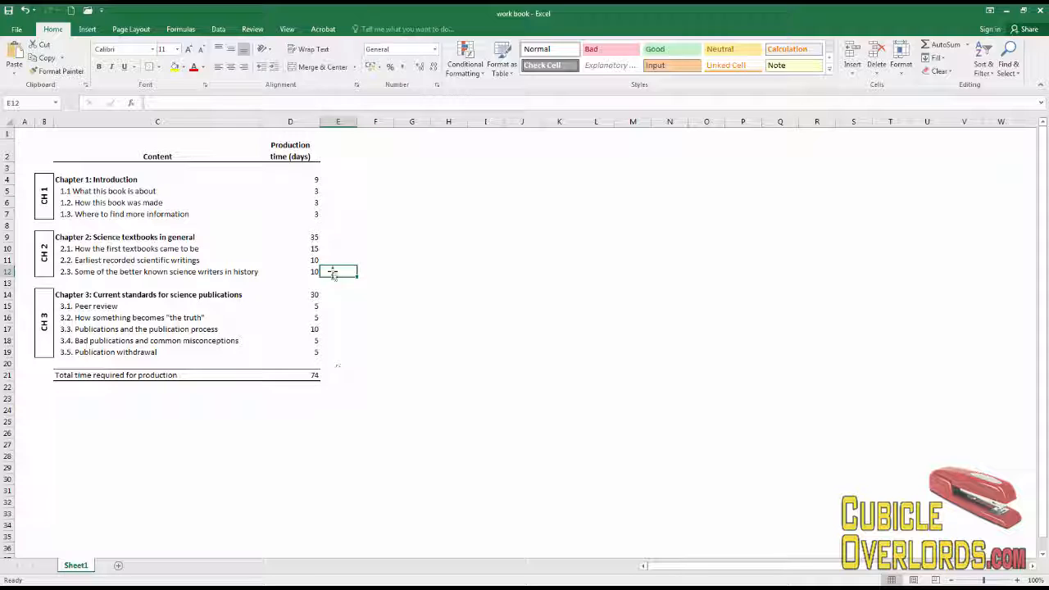